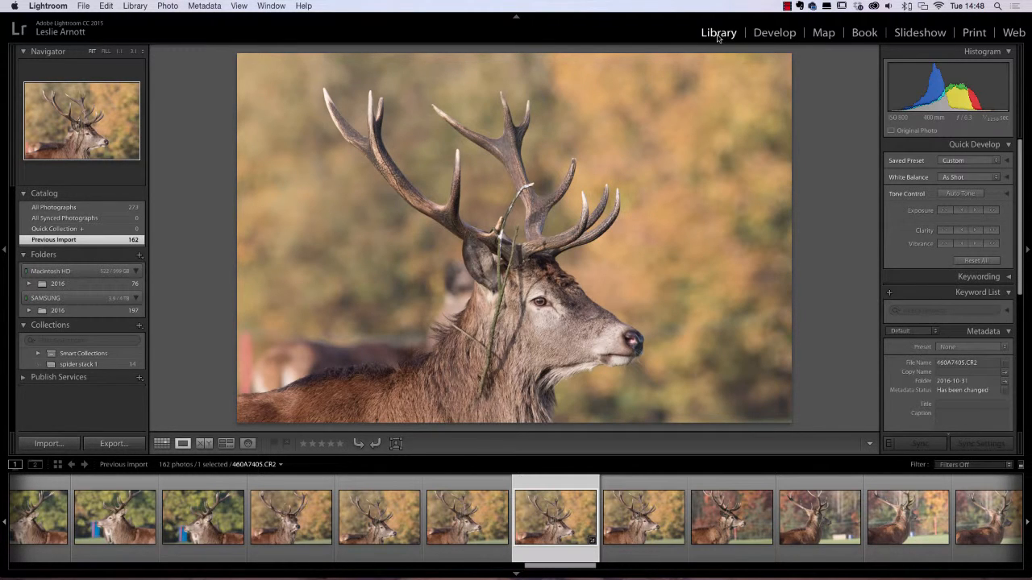
# - Open the stag photo in the Develop module and bring the HSL / Color / B&W controls into view
pyautogui.click(774, 38)
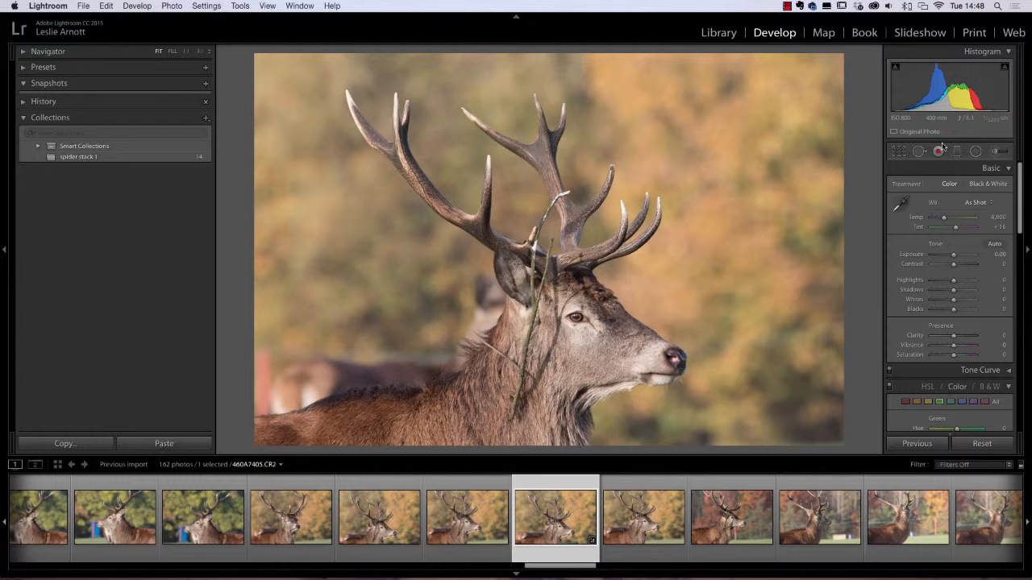
pyautogui.moveTo(1019, 179); pyautogui.dragTo(1030, 159)
pyautogui.moveTo(1020, 187); pyautogui.dragTo(1028, 232)
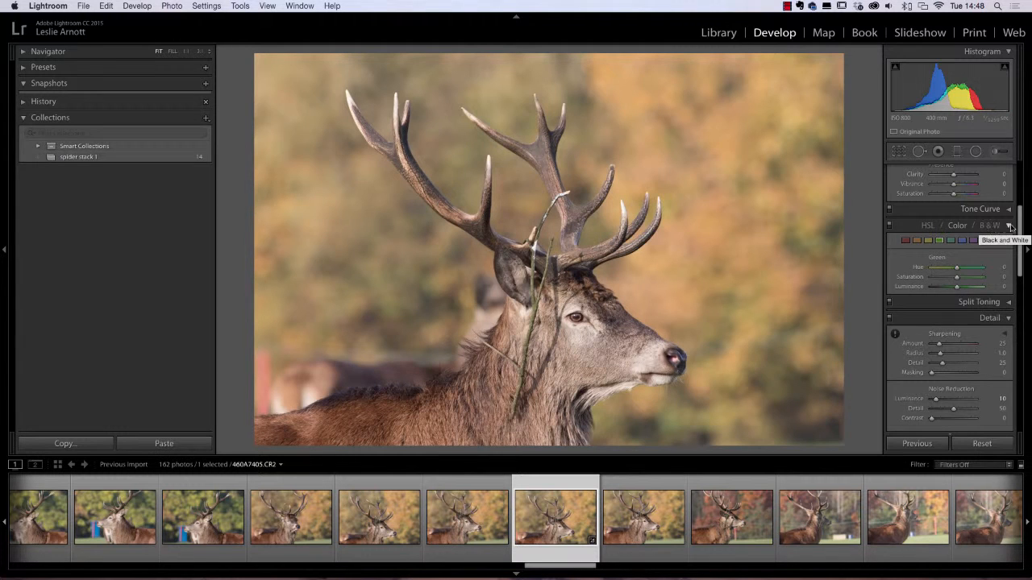
pyautogui.scroll(1, 1021, 227)
pyautogui.scroll(-1, 1022, 227)
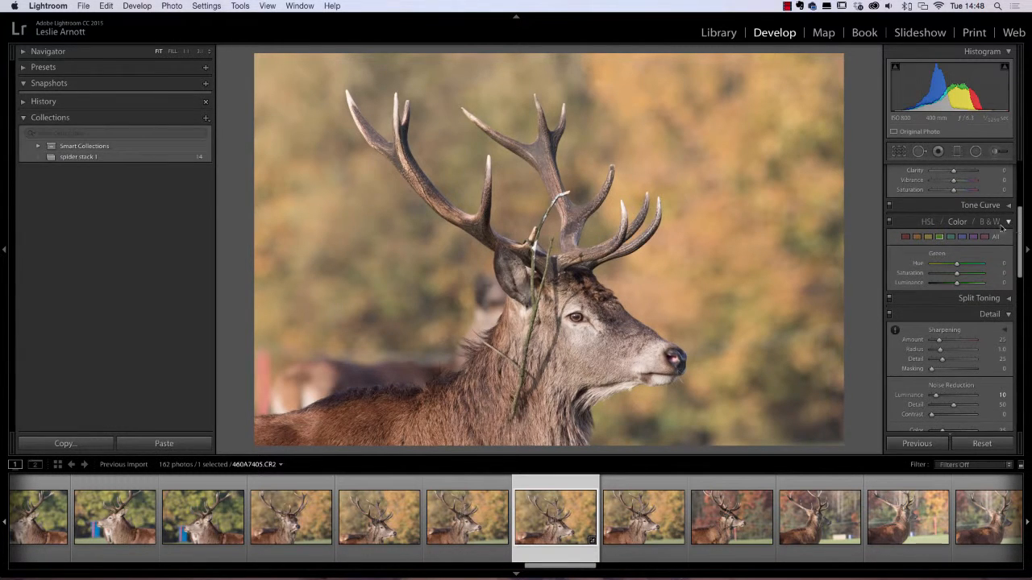
# - Try the B&W mix conversion on the stag photo and switch it back to color
pyautogui.click(987, 226)
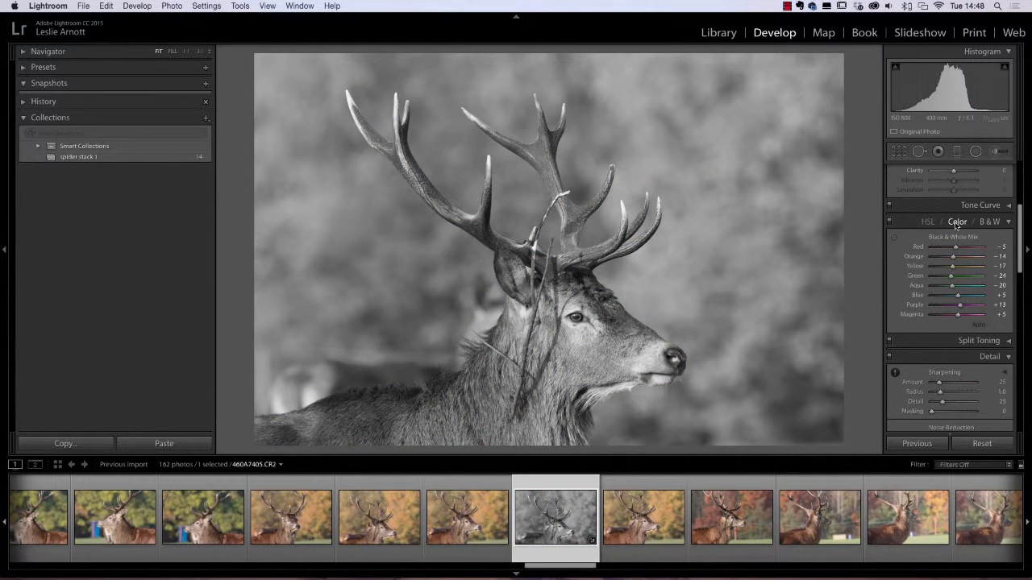
pyautogui.click(957, 223)
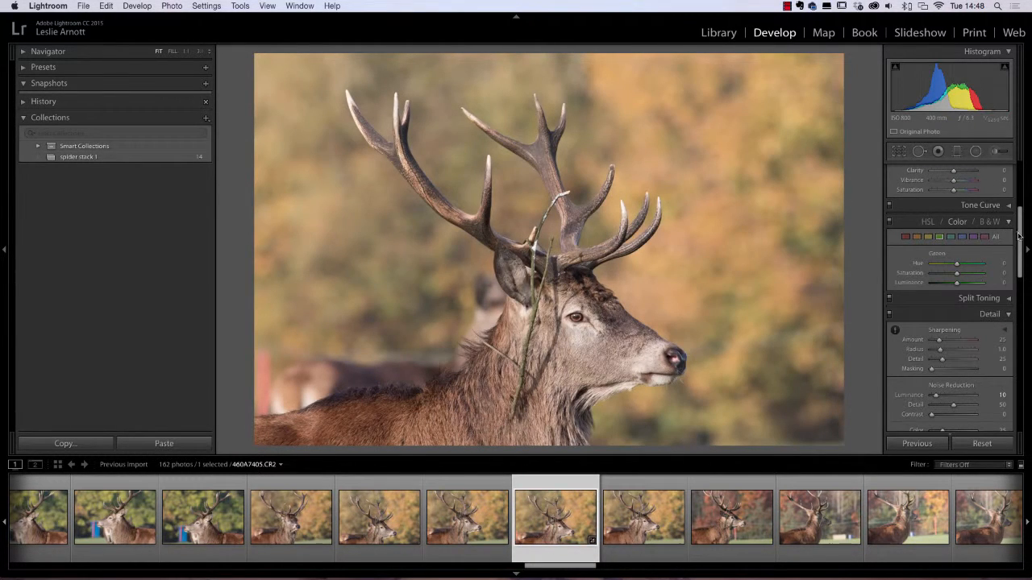
pyautogui.moveTo(1022, 239); pyautogui.dragTo(1015, 186)
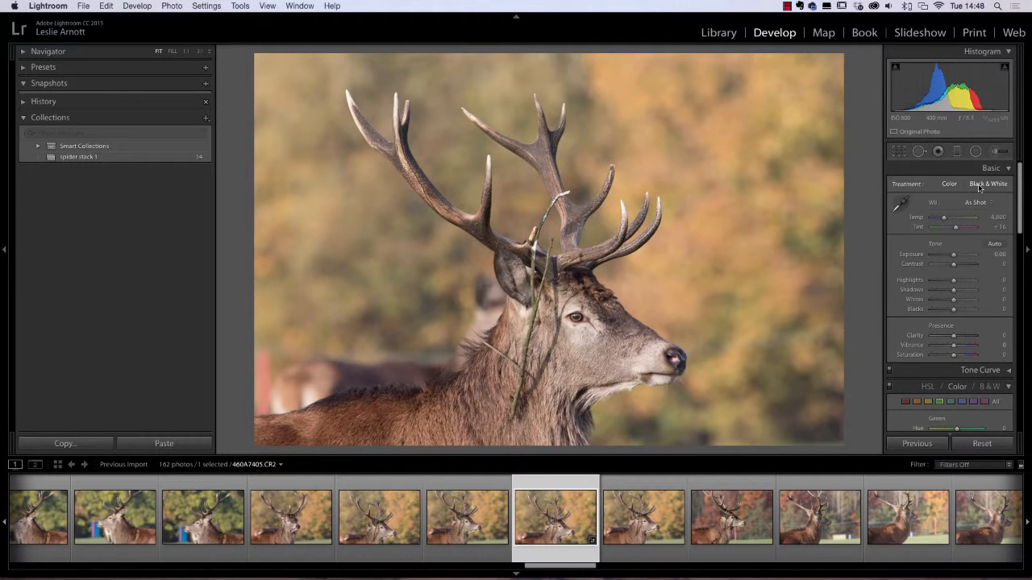
# - Apply the Black & White treatment and compare the photo with the black and white mix off and on
pyautogui.click(979, 187)
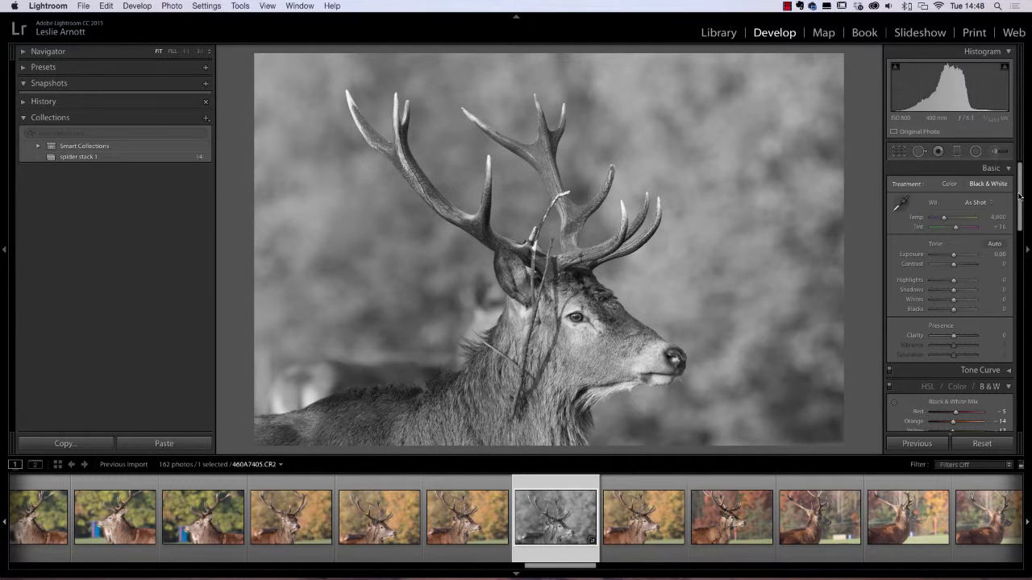
pyautogui.scroll(-5, 956, 258)
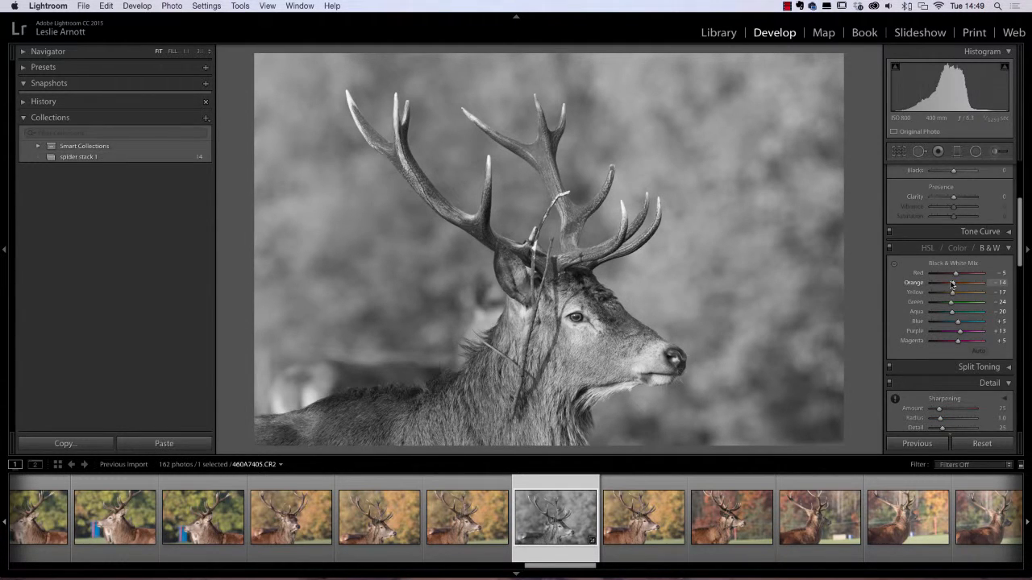
pyautogui.click(889, 249)
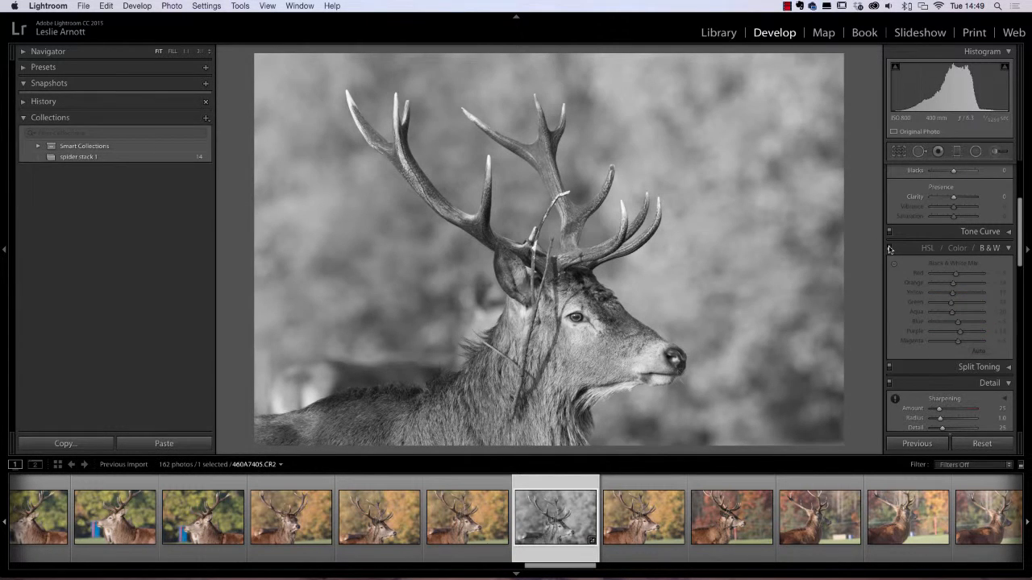
pyautogui.click(890, 249)
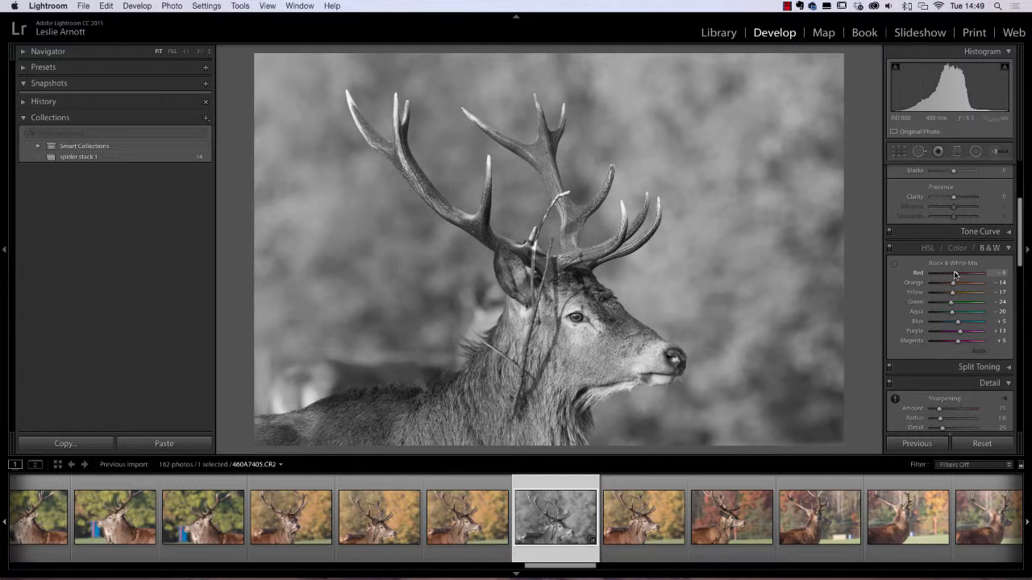
# - Set the black and white mix to Red +4, Orange 0, Yellow +18 and Green 0
pyautogui.moveTo(956, 276)
pyautogui.mouseDown()
pyautogui.moveTo(937, 275)
pyautogui.moveTo(996, 272)
pyautogui.moveTo(934, 275)
pyautogui.moveTo(979, 285)
pyautogui.moveTo(935, 284)
pyautogui.moveTo(957, 284)
pyautogui.moveTo(957, 295)
pyautogui.mouseUp()
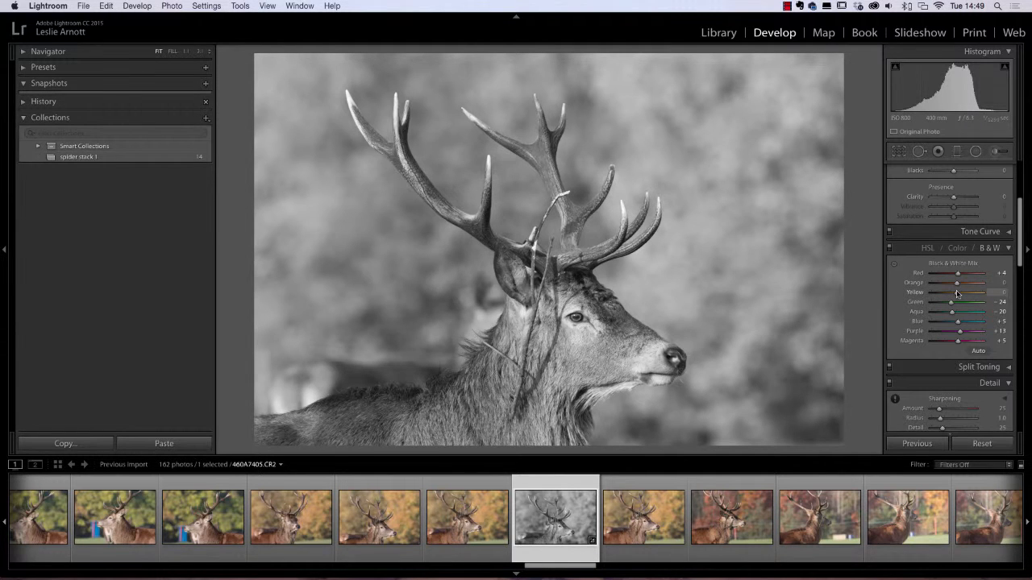
pyautogui.moveTo(957, 295); pyautogui.dragTo(964, 295)
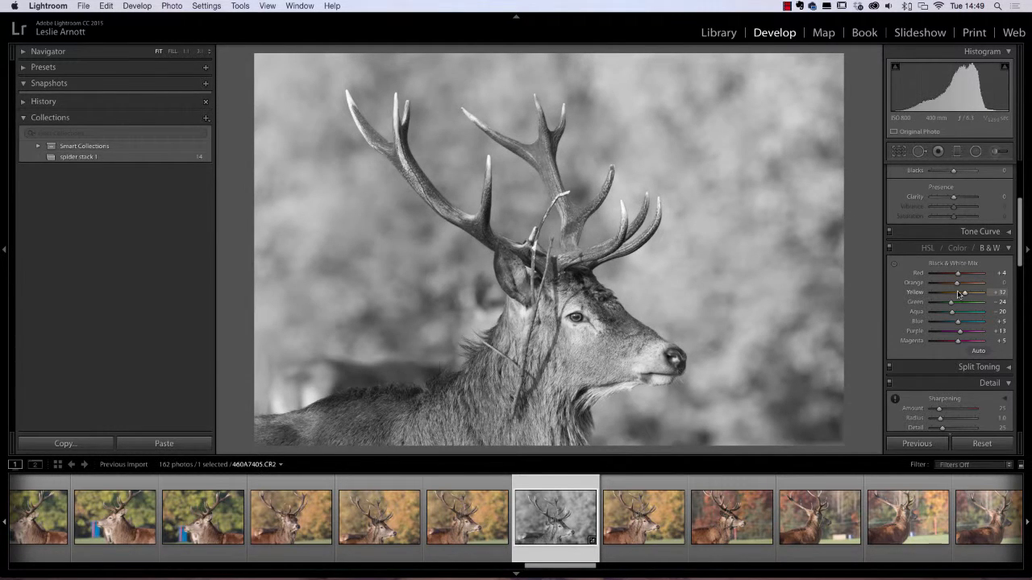
pyautogui.click(950, 294)
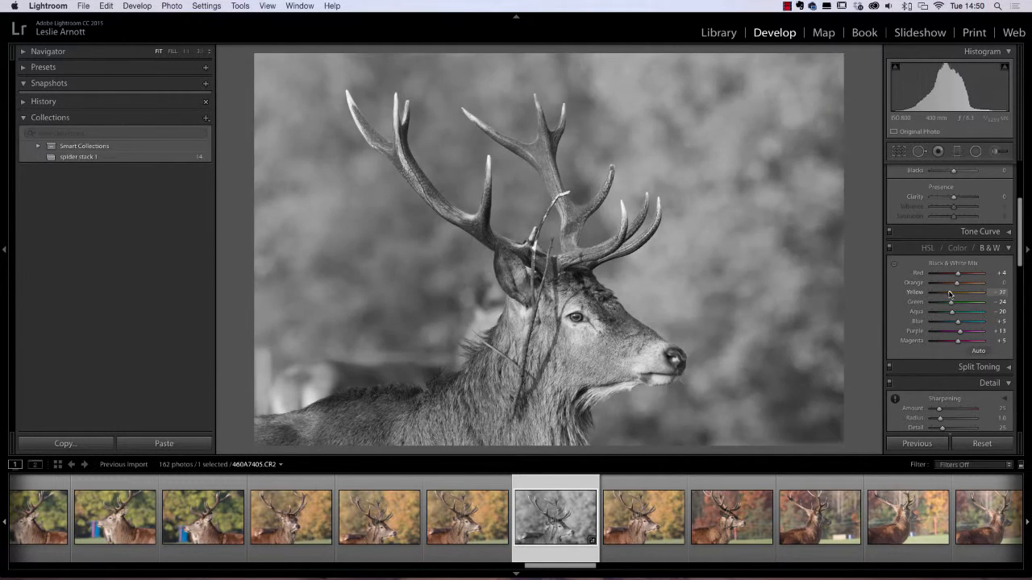
pyautogui.moveTo(950, 294); pyautogui.dragTo(961, 294)
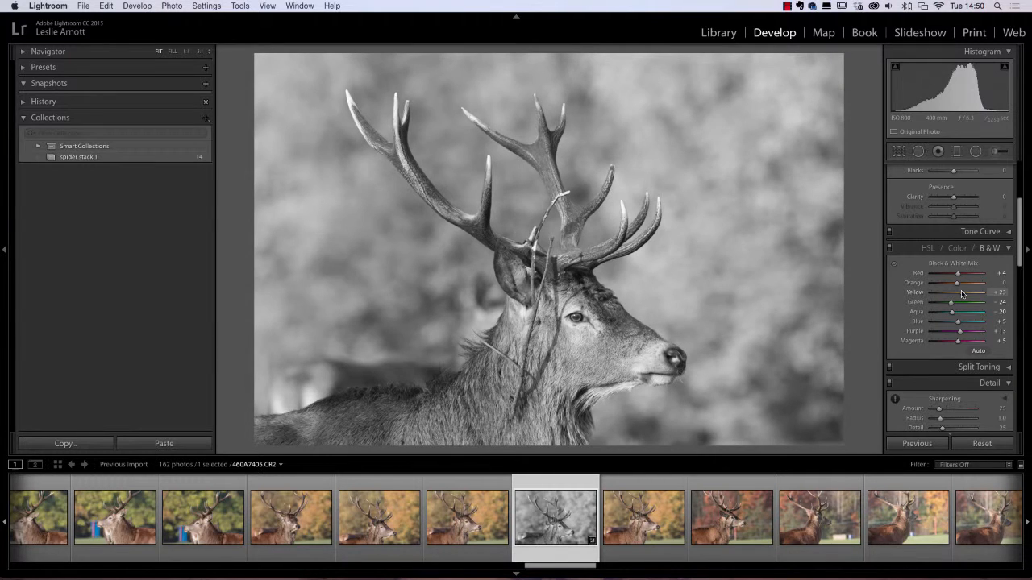
pyautogui.moveTo(962, 294)
pyautogui.mouseDown()
pyautogui.moveTo(930, 299)
pyautogui.moveTo(945, 302)
pyautogui.mouseUp()
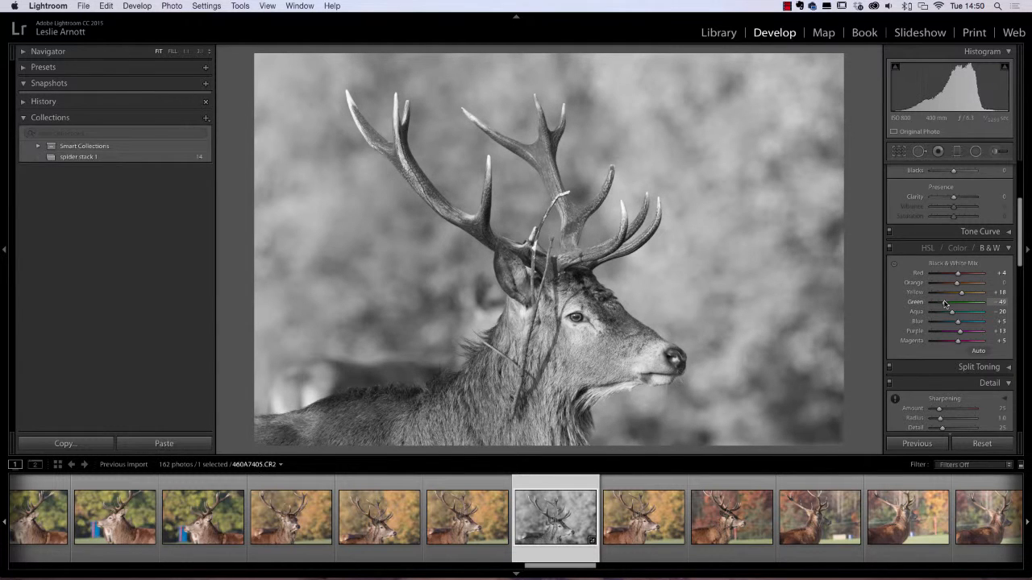
pyautogui.doubleClick(945, 304)
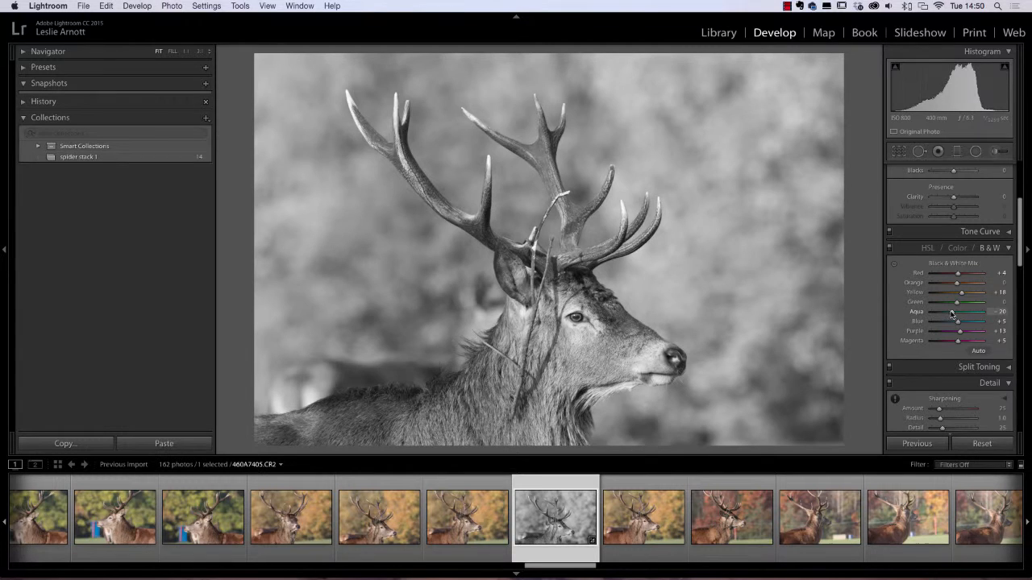
# - Try different Aqua, Blue, Purple and Magenta levels in the black and white mix
pyautogui.moveTo(928, 312); pyautogui.dragTo(979, 310)
pyautogui.click(959, 312)
pyautogui.doubleClick(959, 312)
pyautogui.click(957, 323)
pyautogui.moveTo(957, 322)
pyautogui.mouseDown()
pyautogui.moveTo(976, 320)
pyautogui.moveTo(957, 322)
pyautogui.moveTo(966, 321)
pyautogui.mouseUp()
pyautogui.moveTo(954, 333)
pyautogui.mouseDown()
pyautogui.moveTo(931, 330)
pyautogui.moveTo(955, 329)
pyautogui.mouseUp()
pyautogui.moveTo(968, 331); pyautogui.dragTo(966, 331)
pyautogui.moveTo(958, 342)
pyautogui.mouseDown()
pyautogui.moveTo(935, 343)
pyautogui.moveTo(966, 344)
pyautogui.mouseUp()
# - Test the black and white photo's contrast at -100 and set it to +49
pyautogui.moveTo(1021, 256); pyautogui.dragTo(1017, 196)
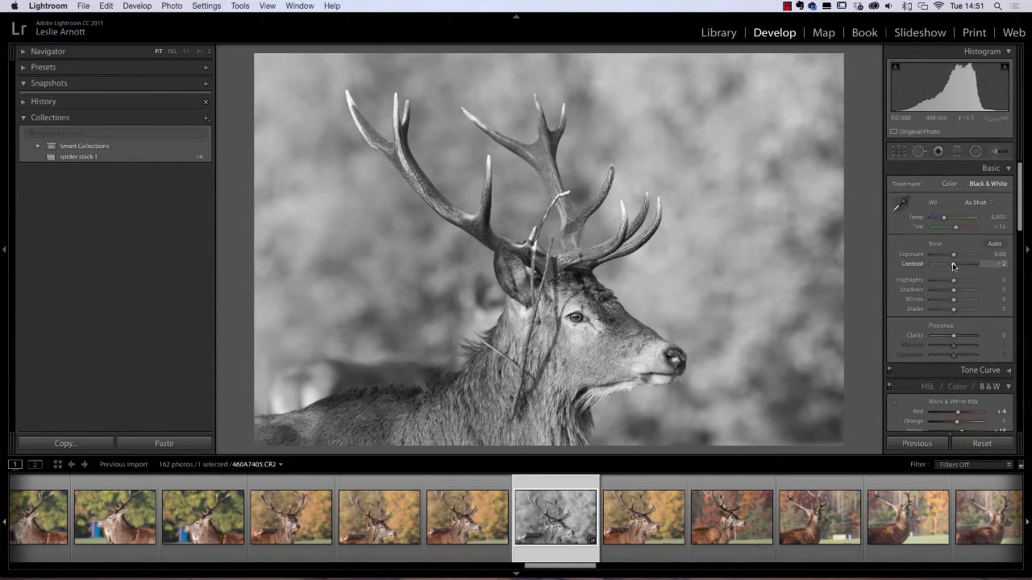
pyautogui.moveTo(953, 266); pyautogui.dragTo(927, 266)
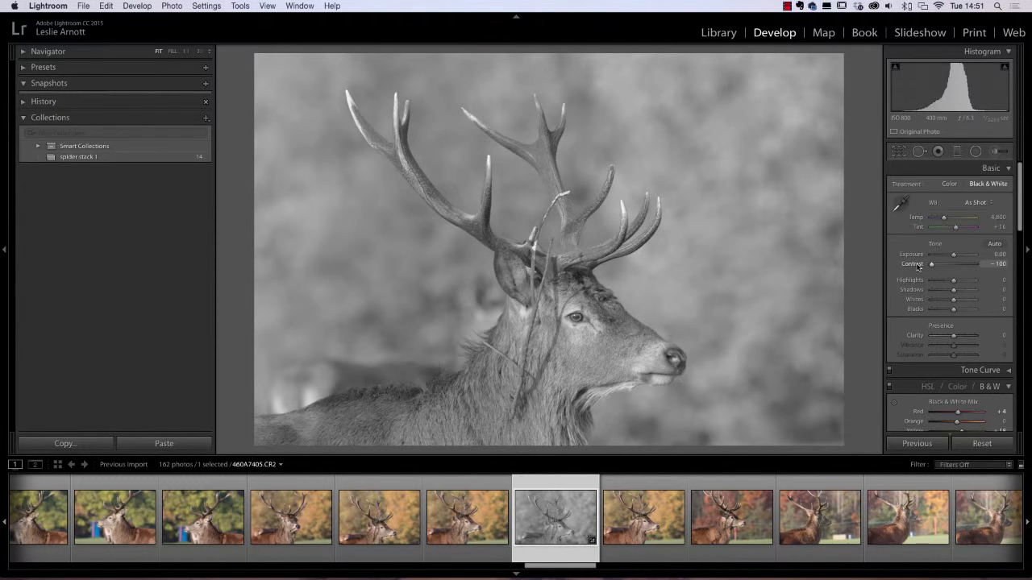
pyautogui.moveTo(917, 266); pyautogui.dragTo(954, 283)
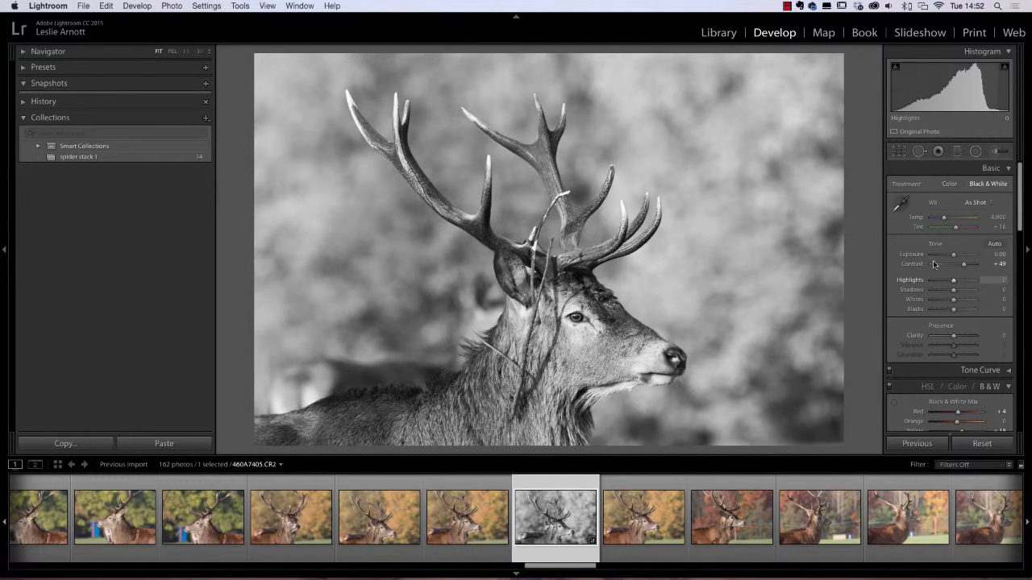
# - Set the photo's Whites to +24, Blacks to +5 and Clarity to +7
pyautogui.moveTo(954, 292)
pyautogui.mouseDown()
pyautogui.moveTo(942, 291)
pyautogui.moveTo(960, 301)
pyautogui.moveTo(953, 312)
pyautogui.mouseUp()
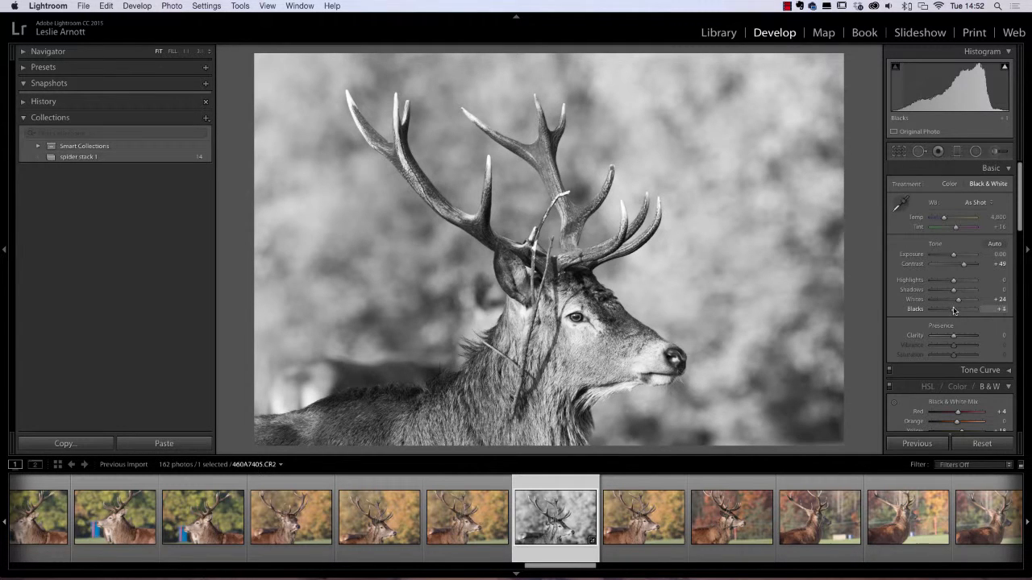
pyautogui.moveTo(954, 310); pyautogui.dragTo(956, 311)
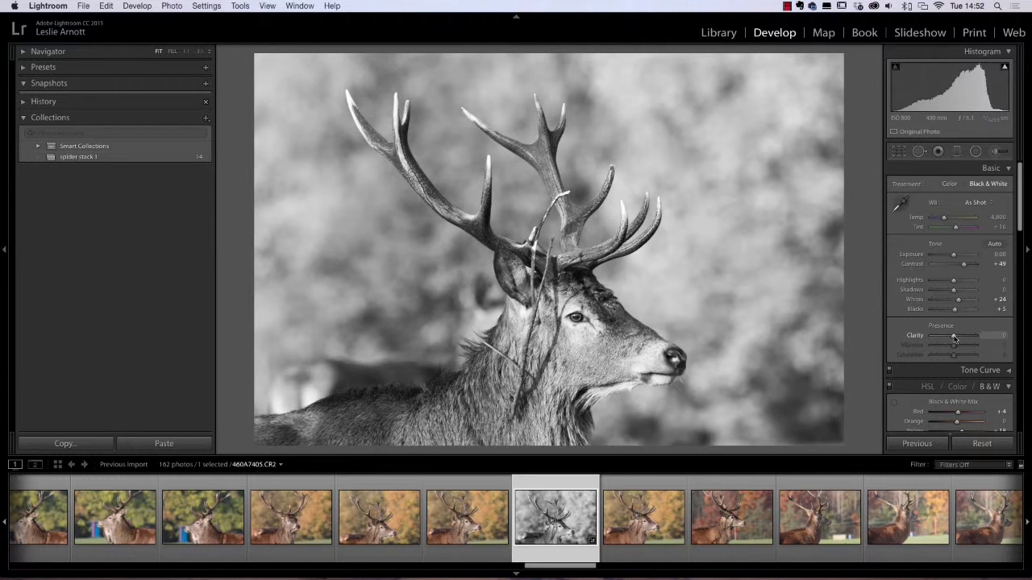
pyautogui.moveTo(954, 338); pyautogui.dragTo(970, 338)
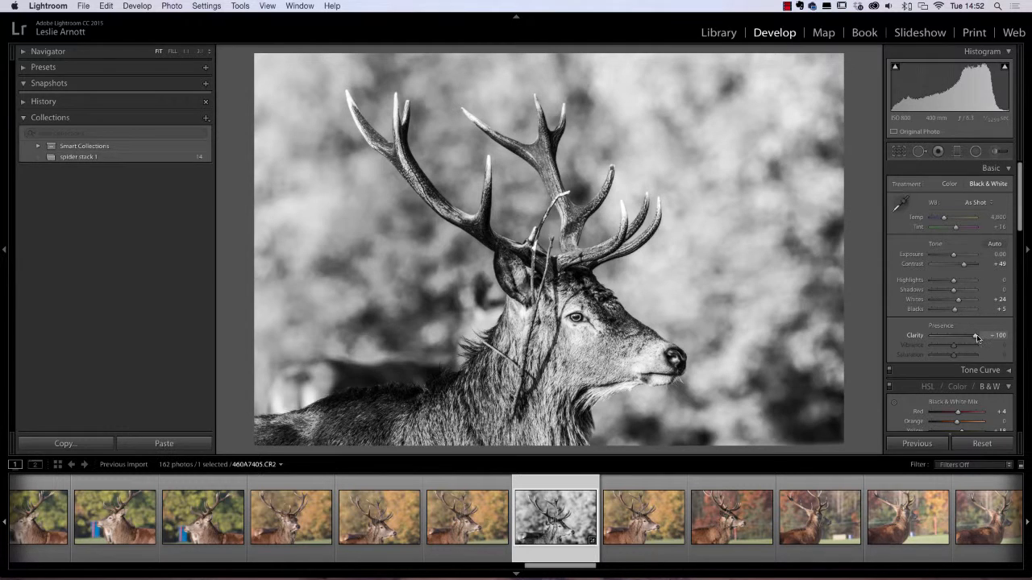
pyautogui.moveTo(976, 338); pyautogui.dragTo(955, 339)
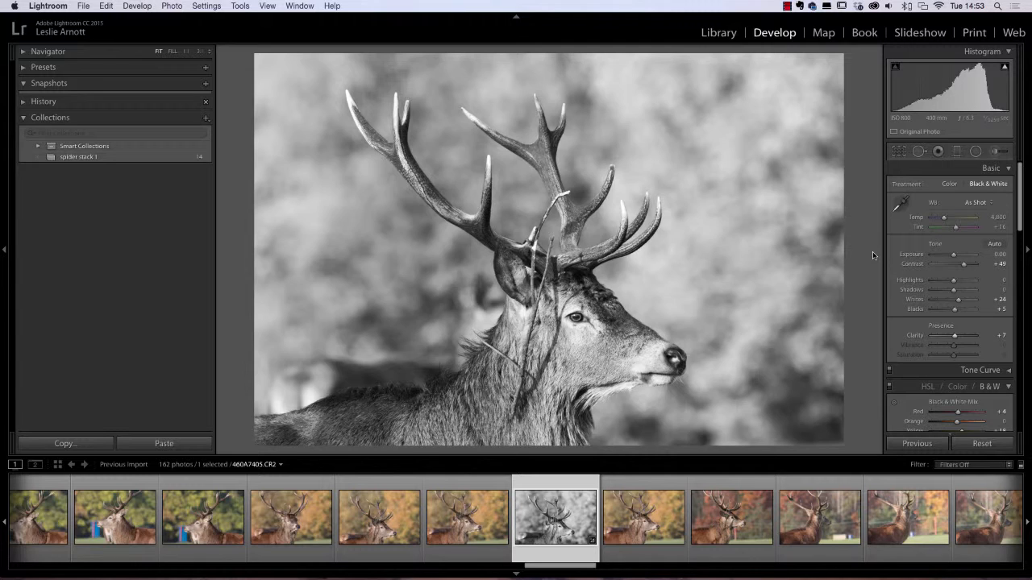
# - Reset all develop settings of the stag photo
pyautogui.click(976, 444)
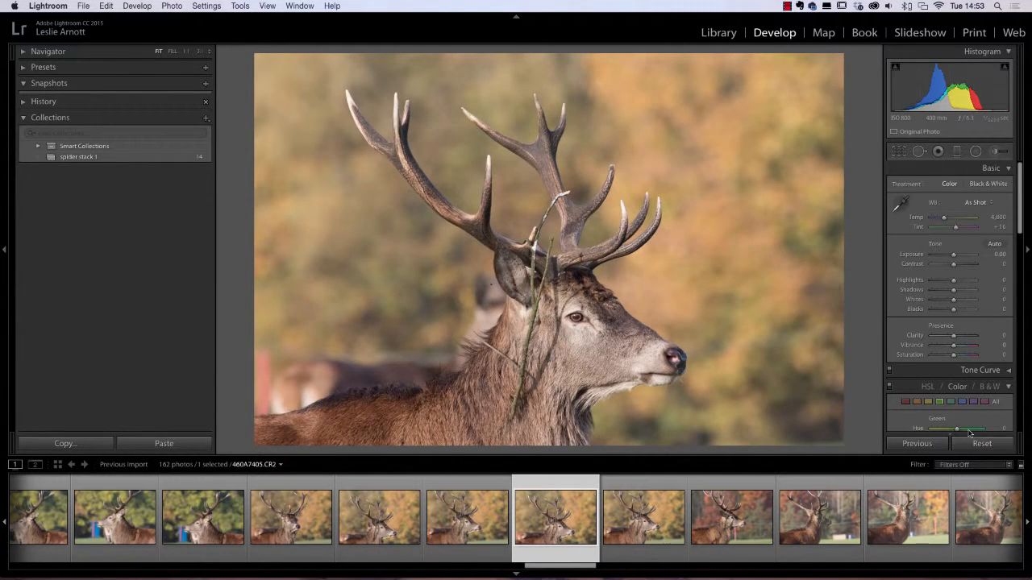
# - Heal the dark dust spot in the blurred background beside the stag's ear with the Spot Removal tool
pyautogui.click(494, 285)
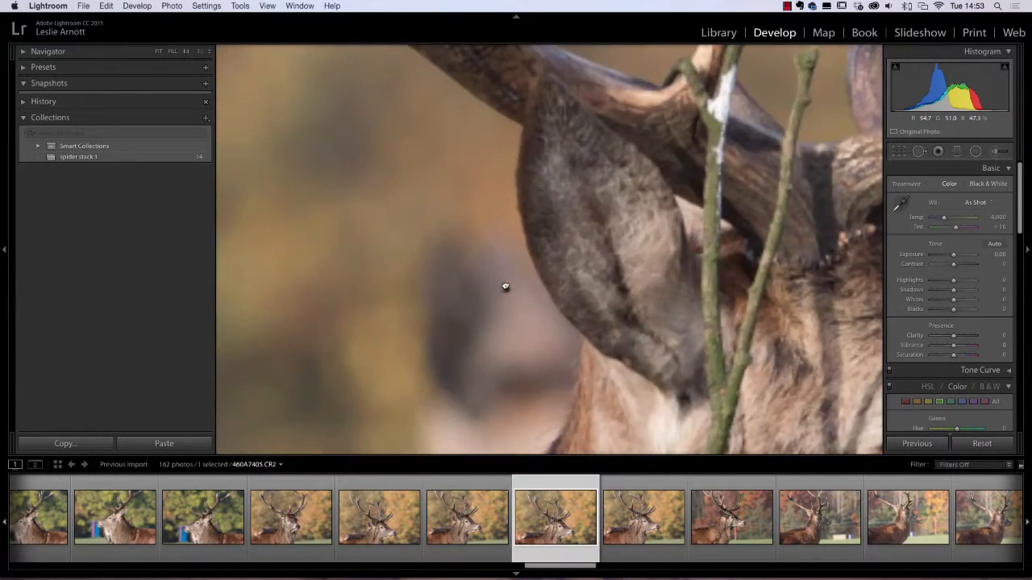
pyautogui.click(502, 288)
pyautogui.click(492, 290)
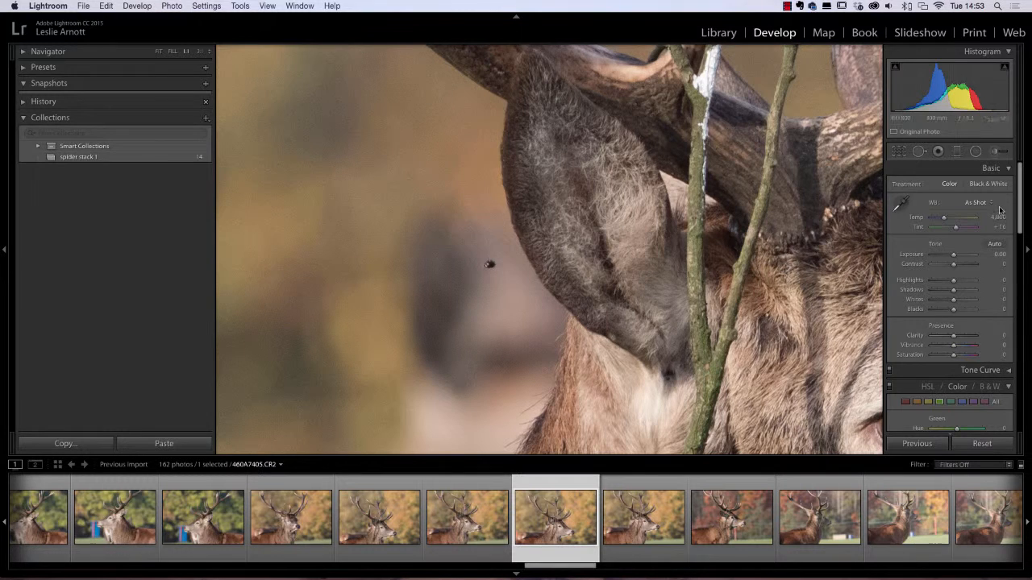
pyautogui.click(918, 153)
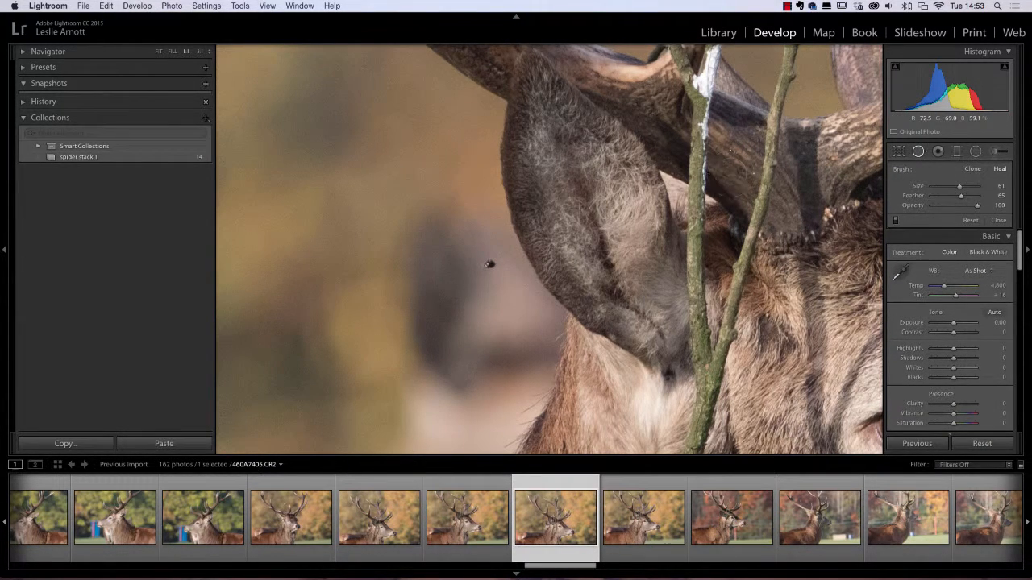
pyautogui.click(489, 265)
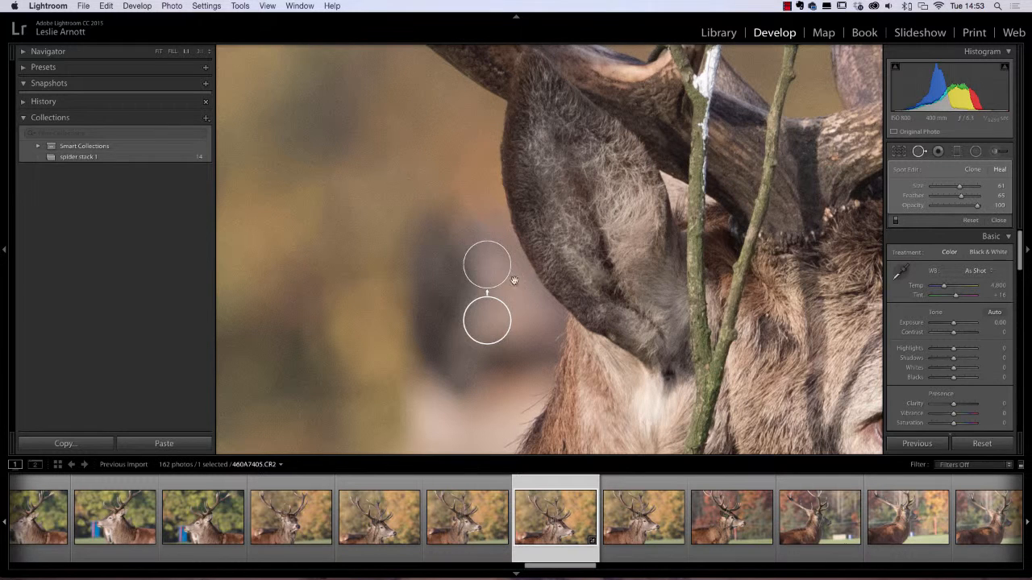
pyautogui.press('q')
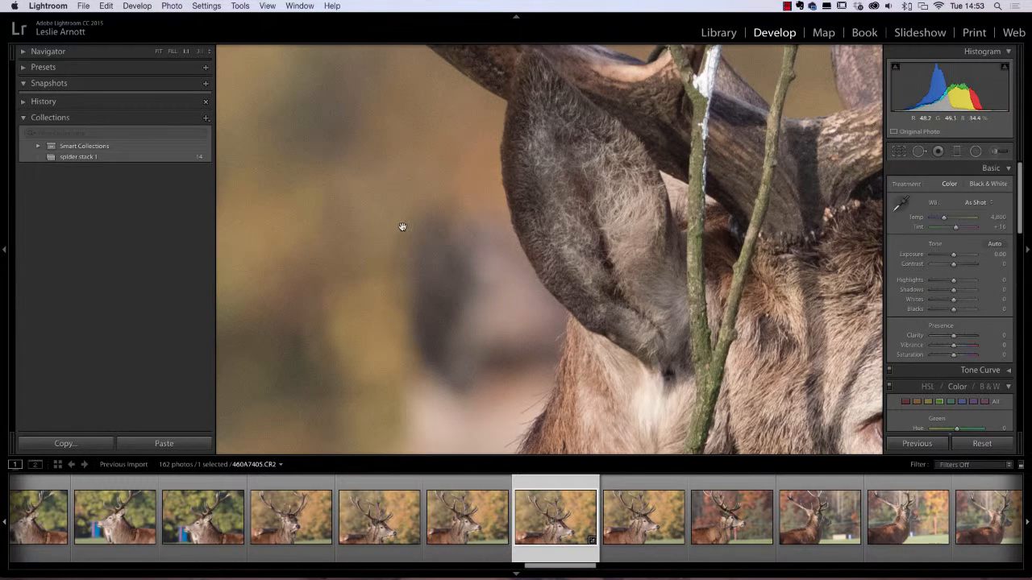
# - Set the Luminance noise reduction to 13 and return to the full view of the photo
pyautogui.scroll(-2, 1021, 223)
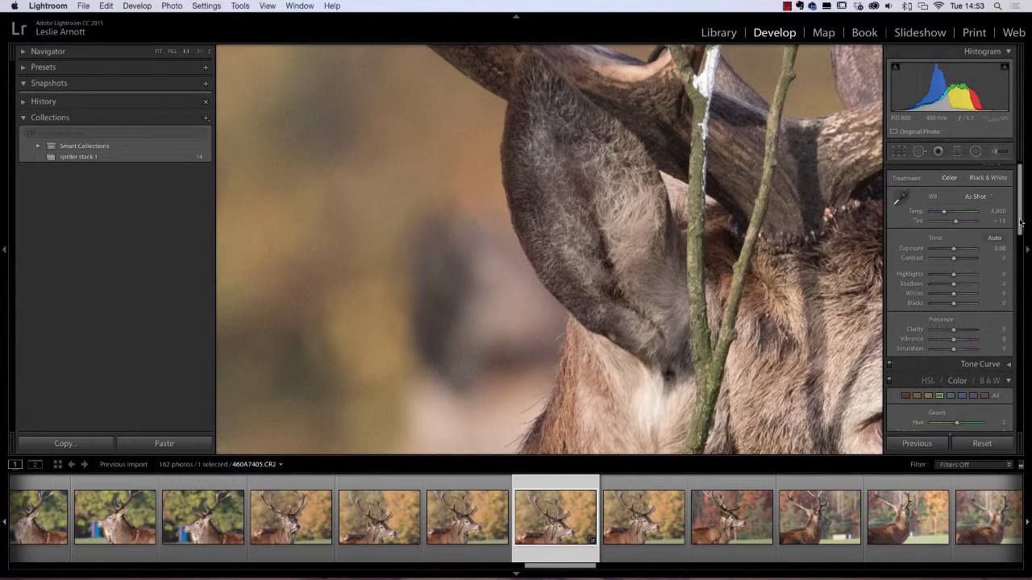
pyautogui.moveTo(1021, 224); pyautogui.dragTo(1028, 278)
pyautogui.moveTo(931, 335); pyautogui.dragTo(936, 335)
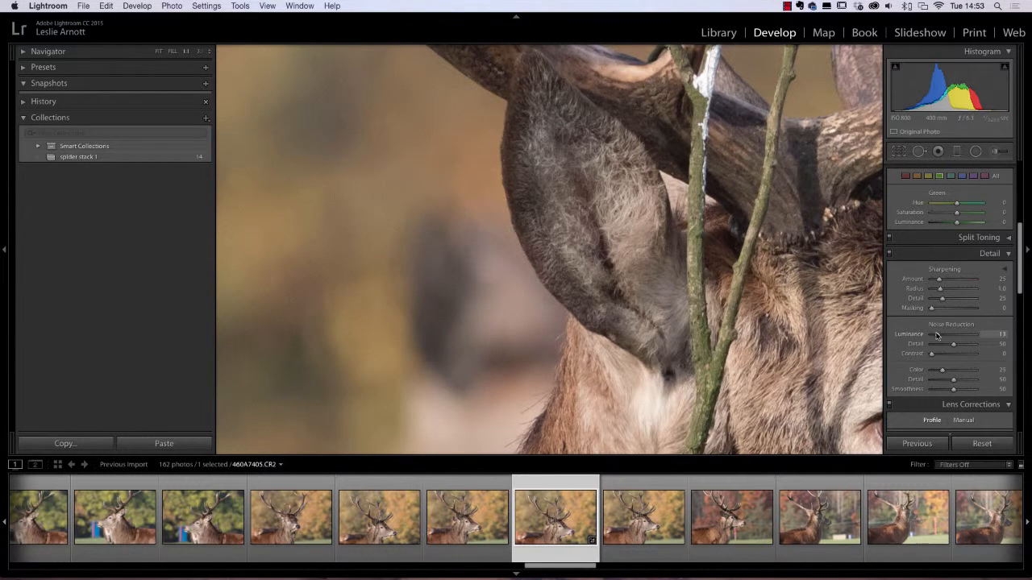
pyautogui.click(625, 273)
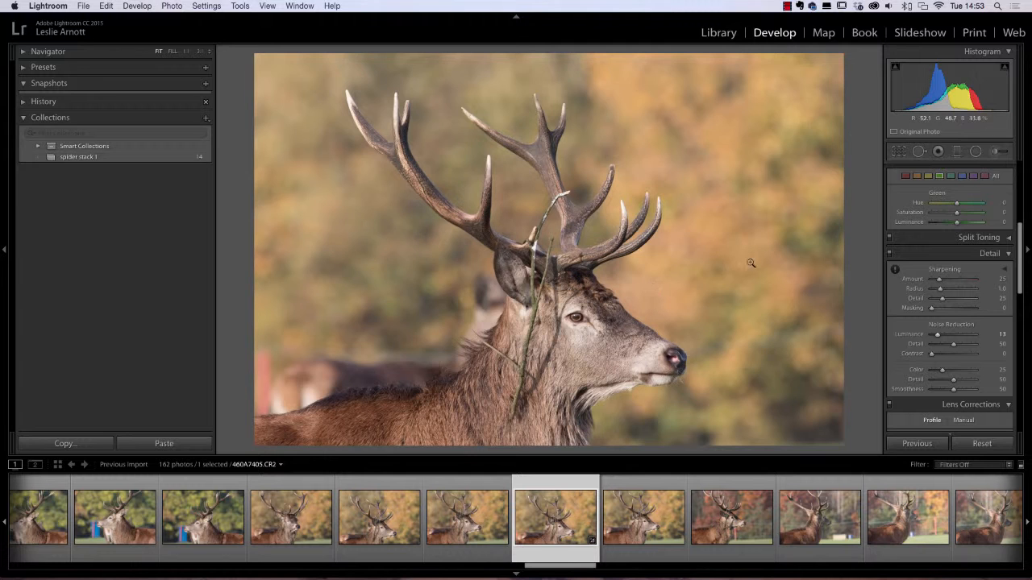
# - Show the develop presets and collapse all of the preset folders, from the B&W filter presets down to the user presets
pyautogui.moveTo(1022, 266); pyautogui.dragTo(1020, 218)
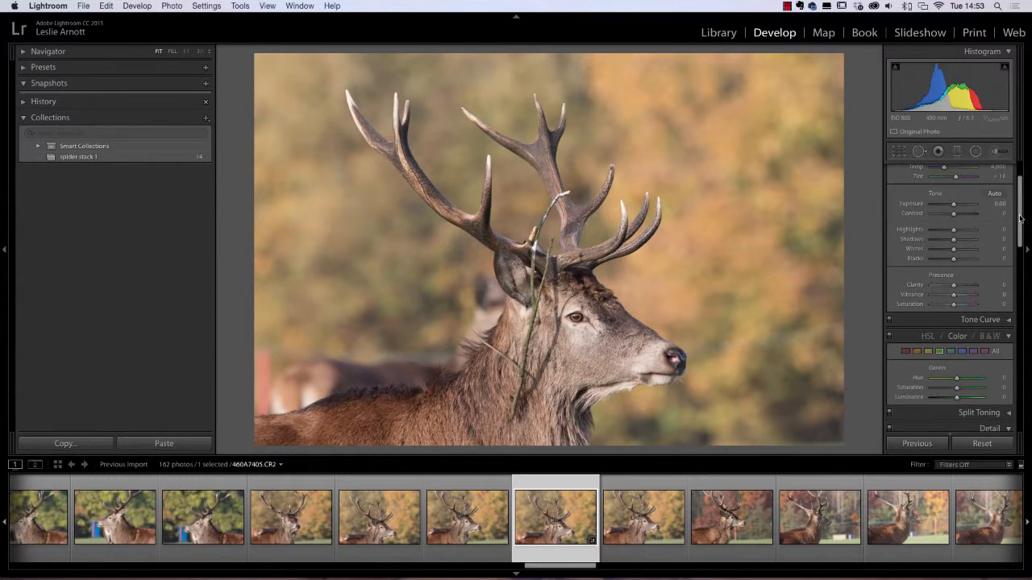
pyautogui.click(24, 68)
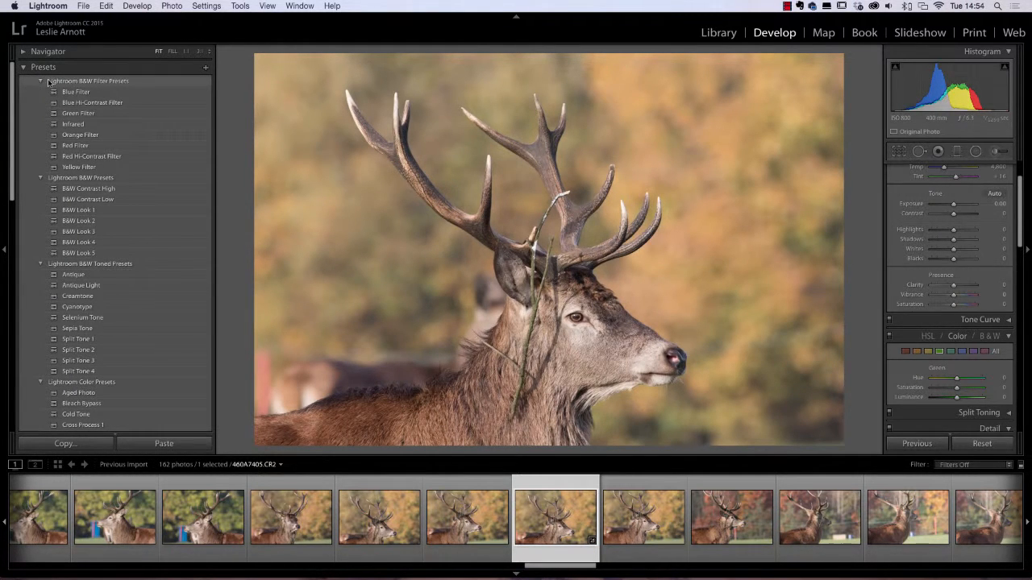
pyautogui.click(41, 82)
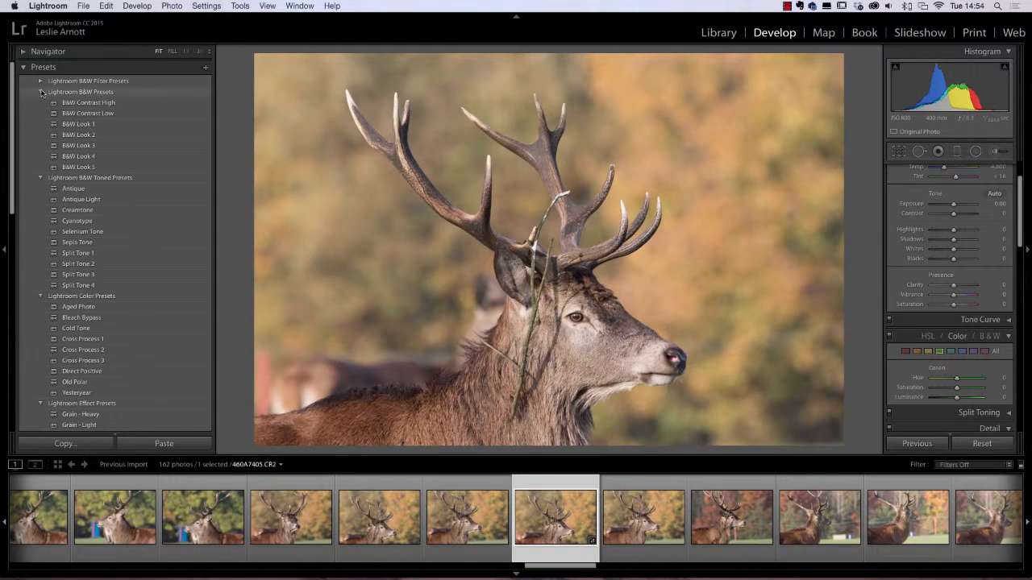
pyautogui.click(41, 92)
pyautogui.click(41, 103)
pyautogui.click(39, 113)
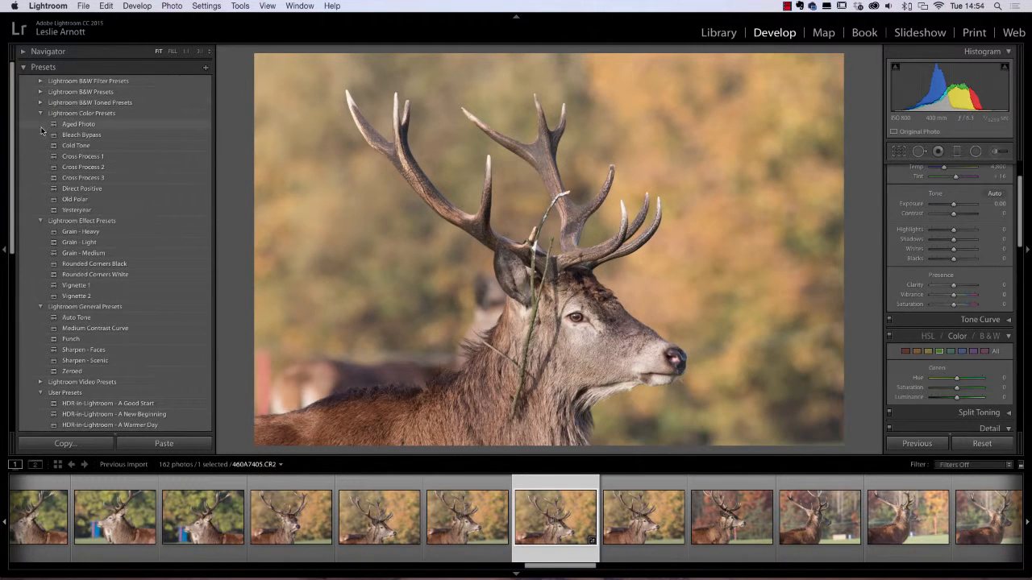
pyautogui.click(40, 124)
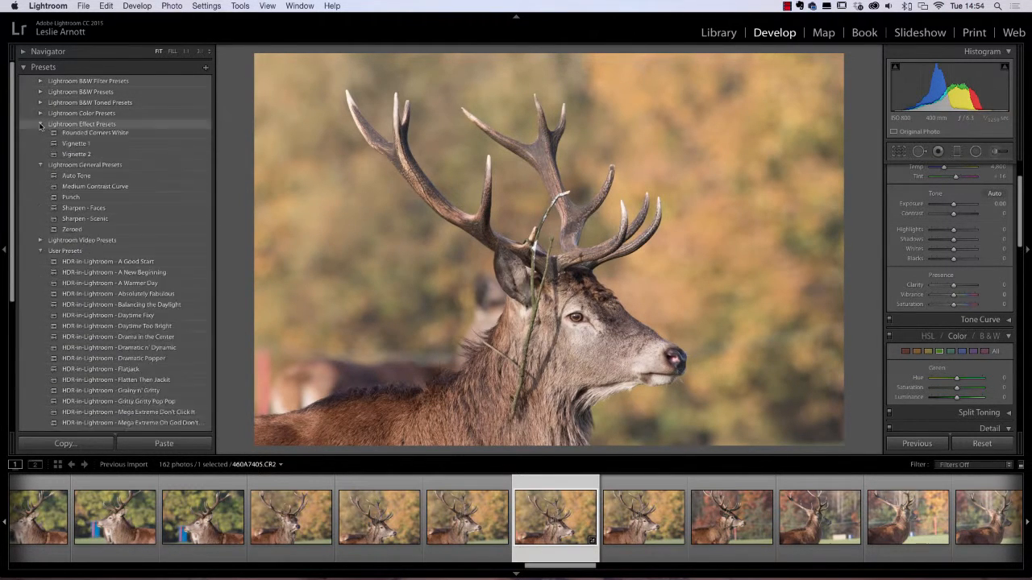
pyautogui.click(41, 134)
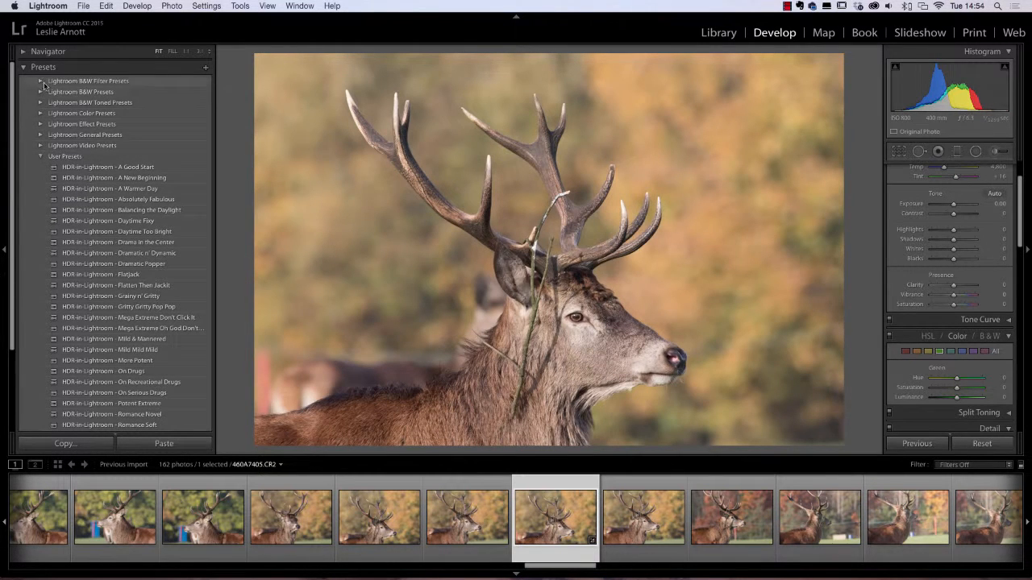
pyautogui.click(42, 157)
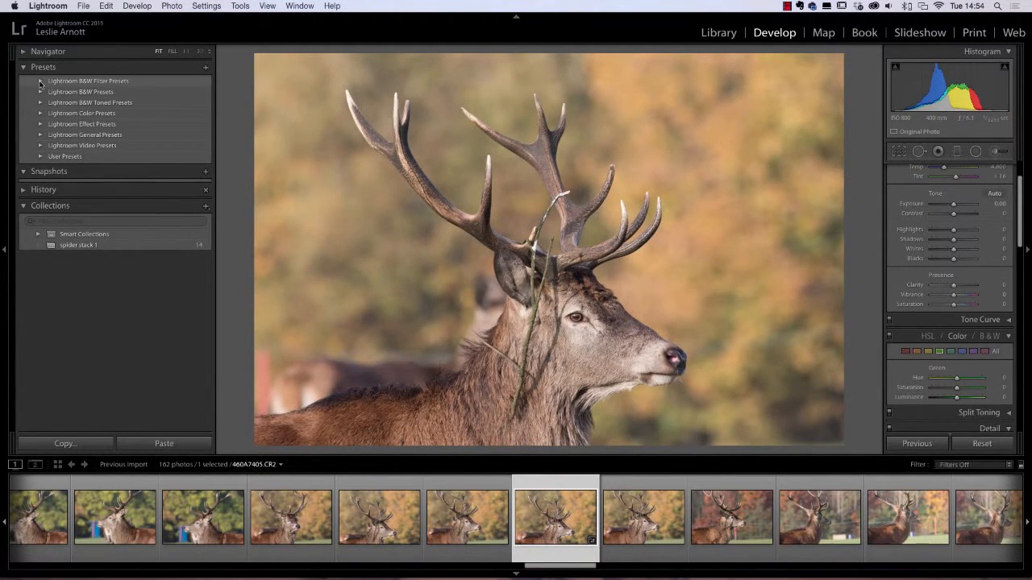
# - Try the Blue Filter, Green Filter, Infrared, Orange Filter and Red Filter presets on the stag photo, one after another
pyautogui.click(40, 81)
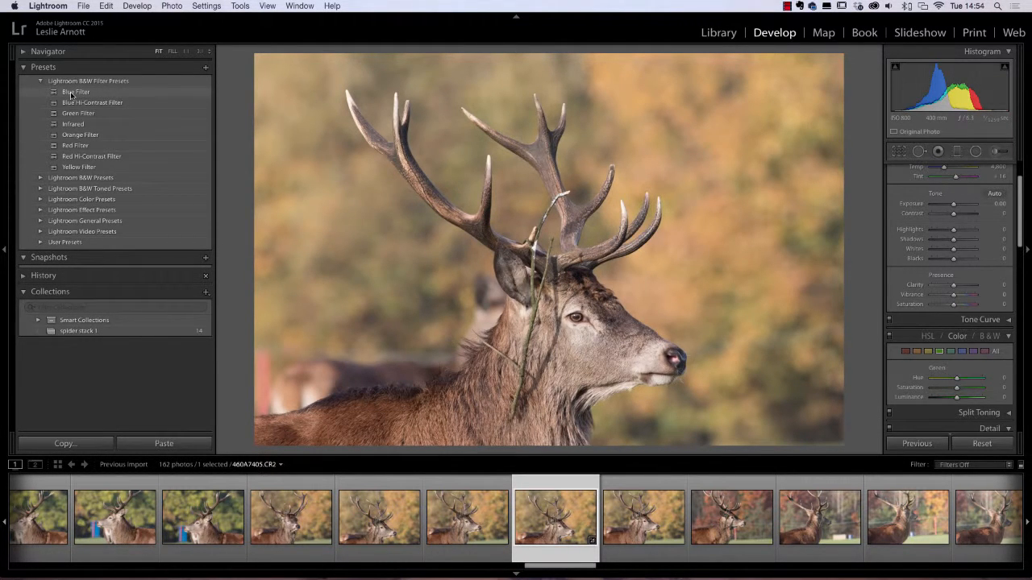
pyautogui.click(71, 95)
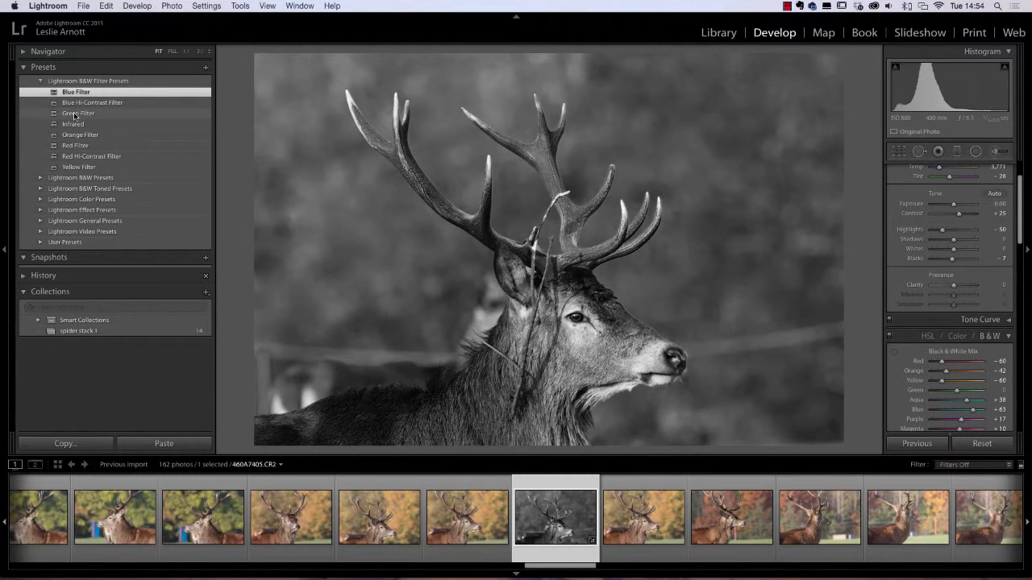
pyautogui.click(74, 114)
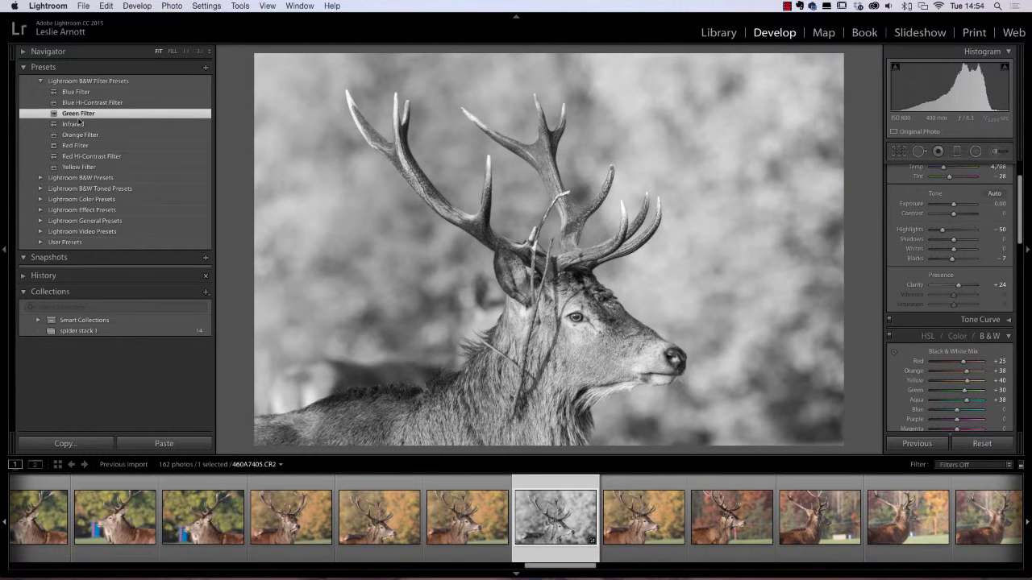
pyautogui.click(78, 125)
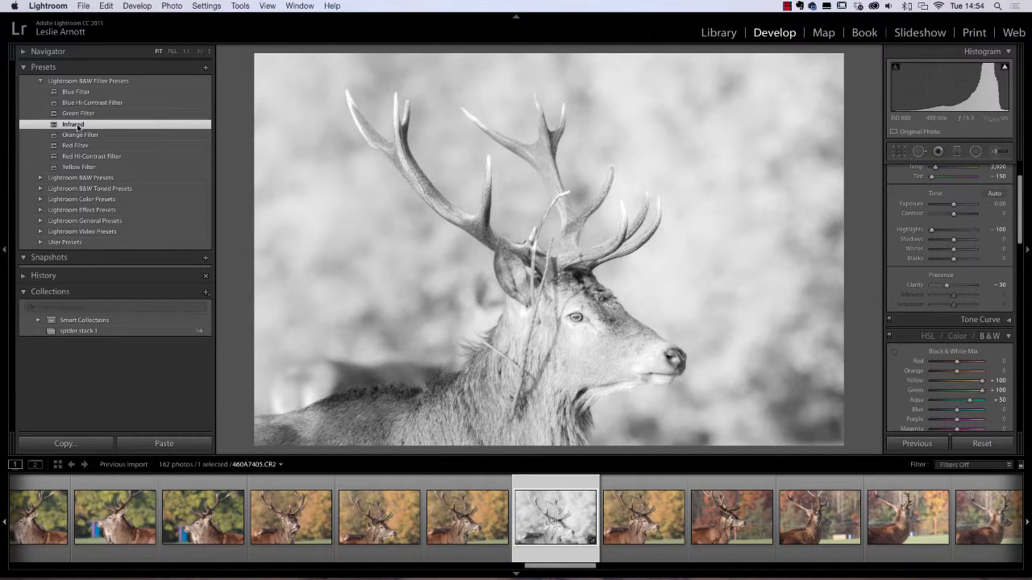
pyautogui.click(78, 135)
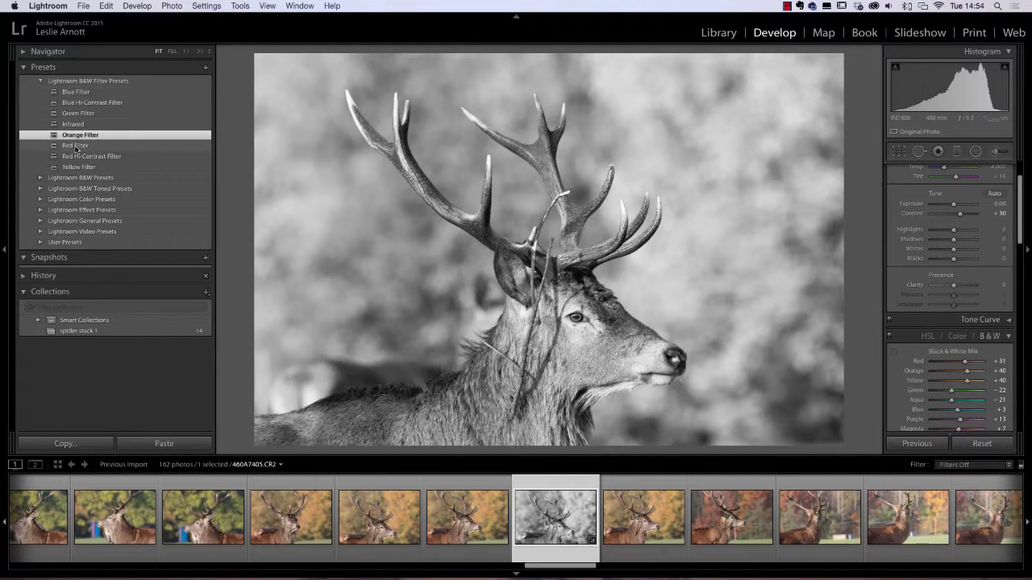
pyautogui.click(76, 146)
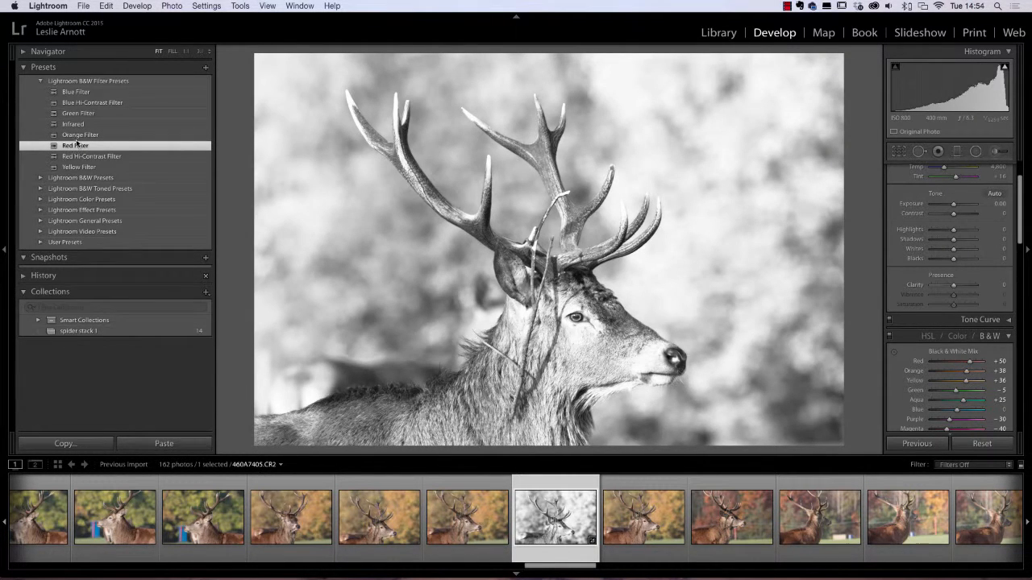
# - Apply the Orange Filter preset to the stag photo and set Shadows to +6 and Clarity to +8
pyautogui.click(78, 136)
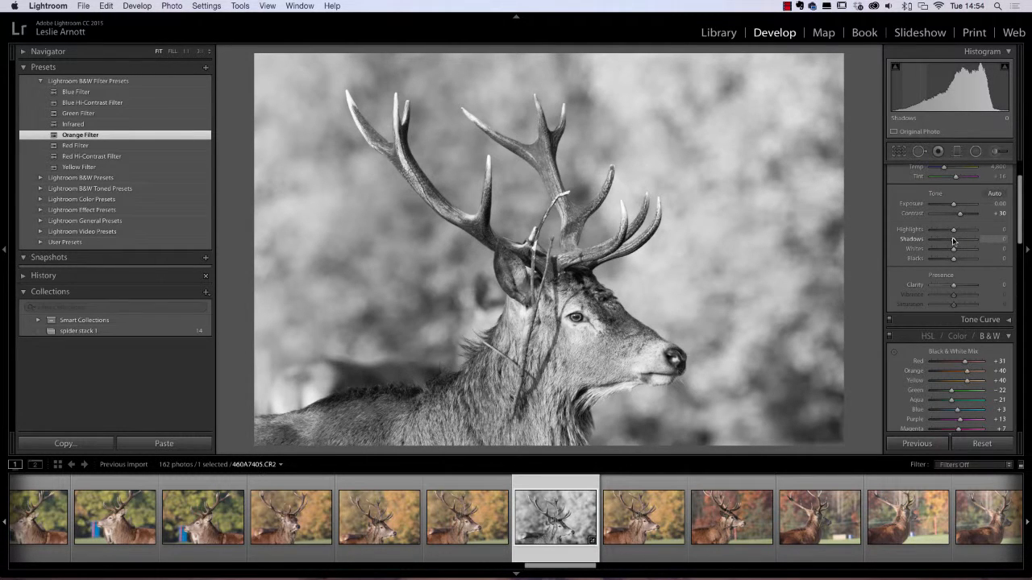
pyautogui.moveTo(953, 243); pyautogui.dragTo(955, 242)
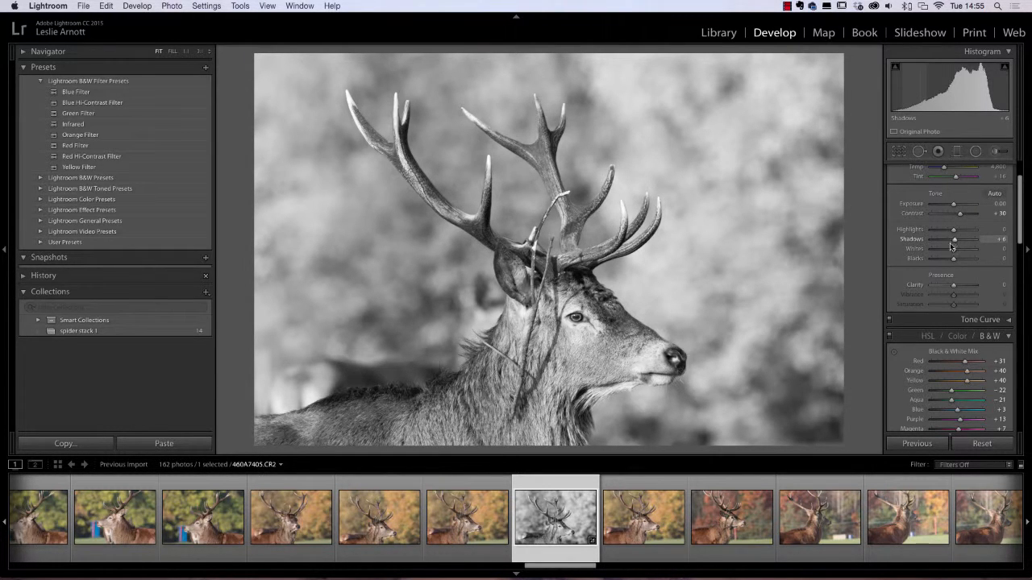
pyautogui.moveTo(955, 287)
pyautogui.mouseDown()
pyautogui.moveTo(964, 286)
pyautogui.moveTo(933, 286)
pyautogui.moveTo(955, 288)
pyautogui.mouseUp()
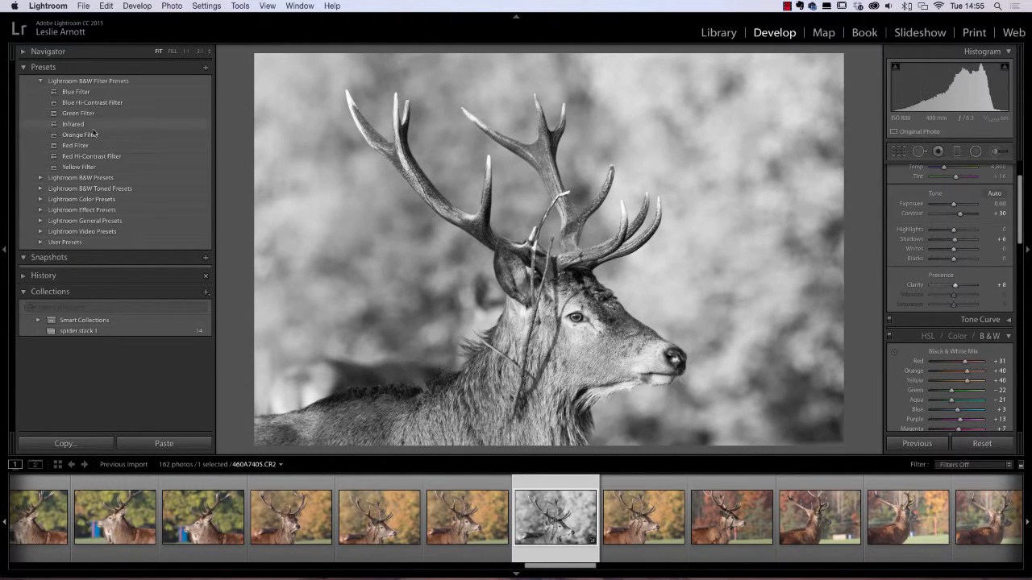
# - Apply the B&W Contrast High preset from the Lightroom B&W Presets folder and review its develop settings
pyautogui.click(42, 178)
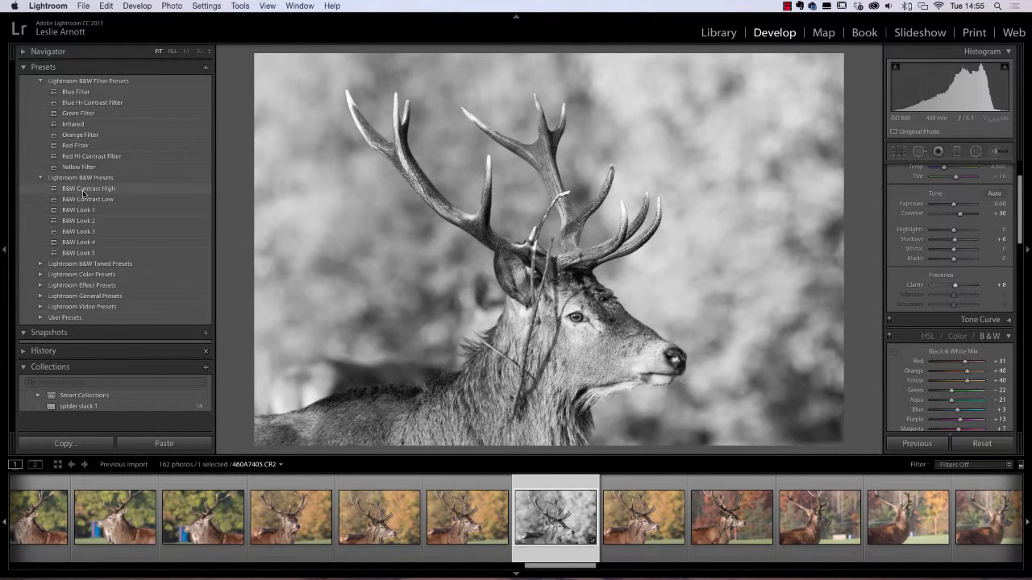
pyautogui.click(83, 191)
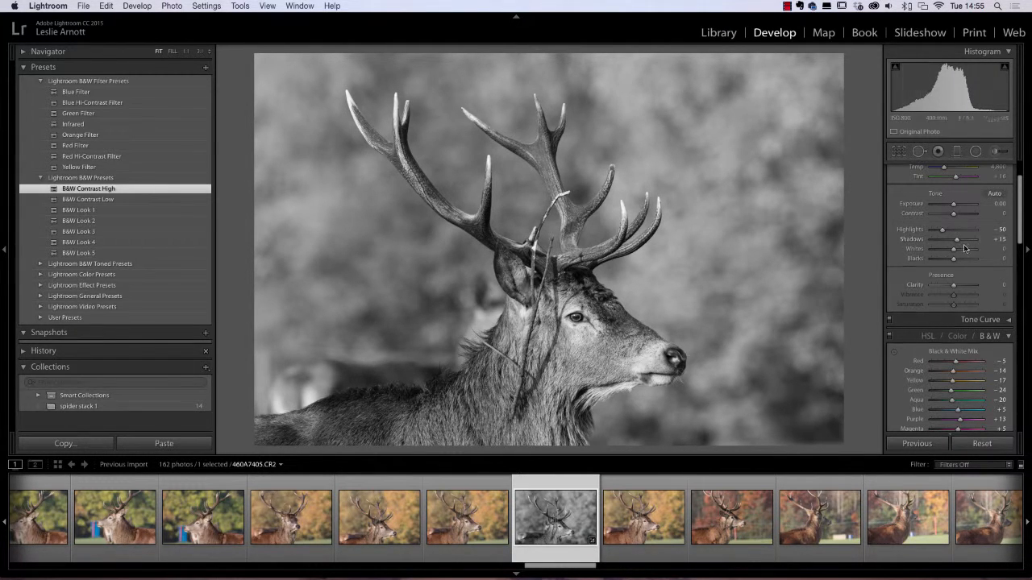
pyautogui.scroll(-3, 959, 246)
pyautogui.scroll(-10, 961, 250)
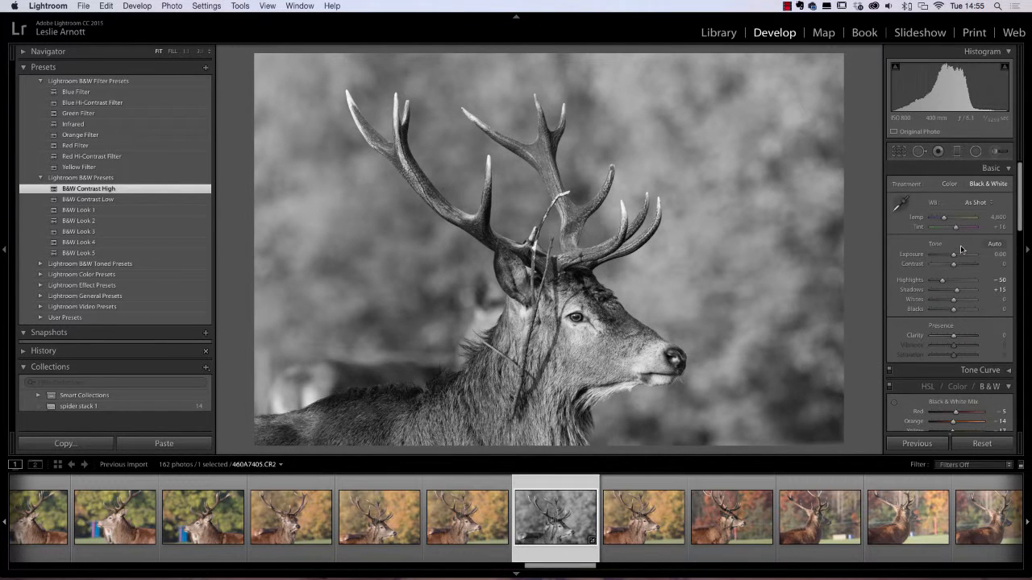
pyautogui.scroll(15, 961, 245)
# - Try the B&W Contrast Low preset and the presets B&W Look 1 through B&W Look 5 in turn
pyautogui.click(79, 200)
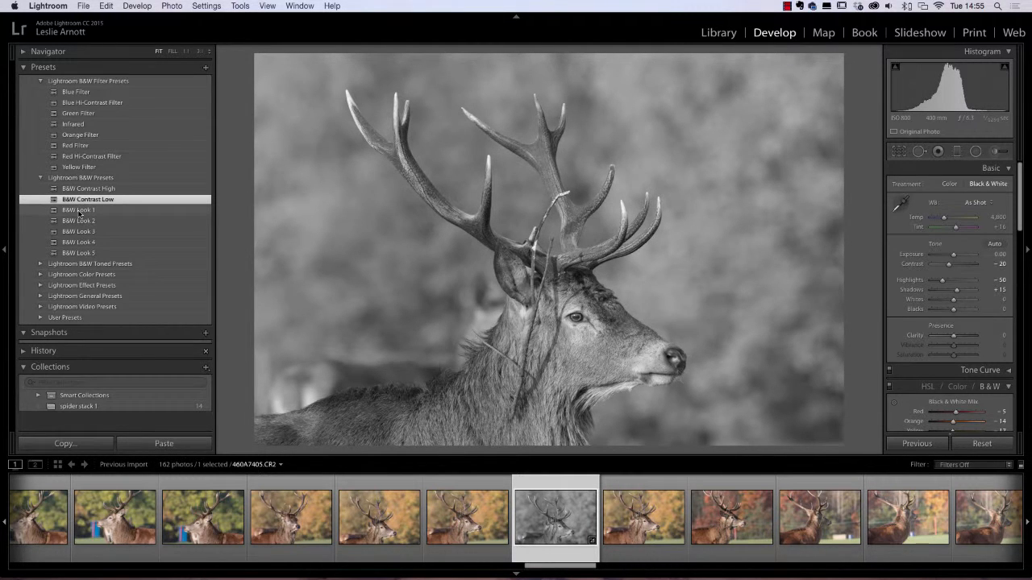
pyautogui.click(79, 210)
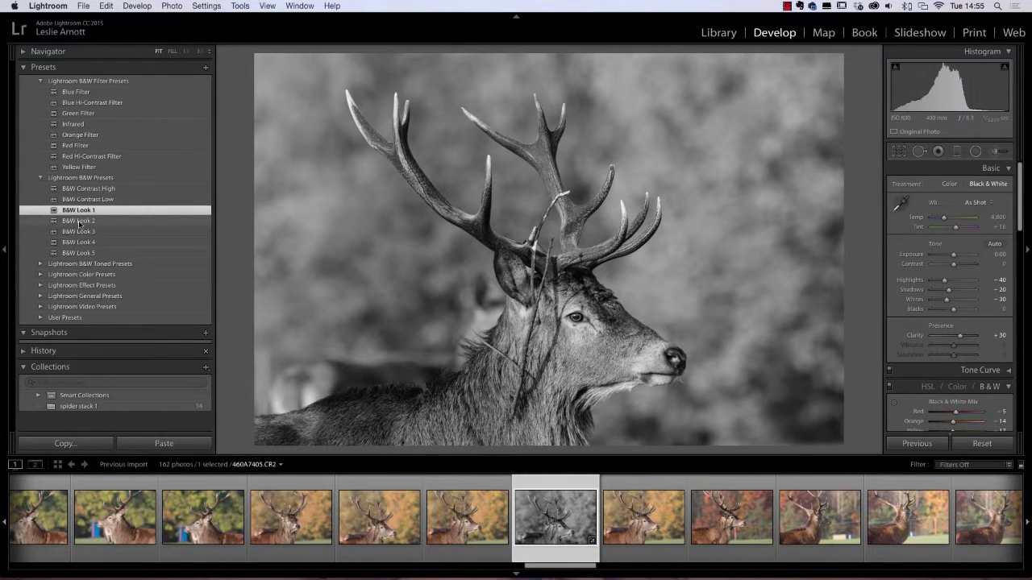
pyautogui.click(78, 221)
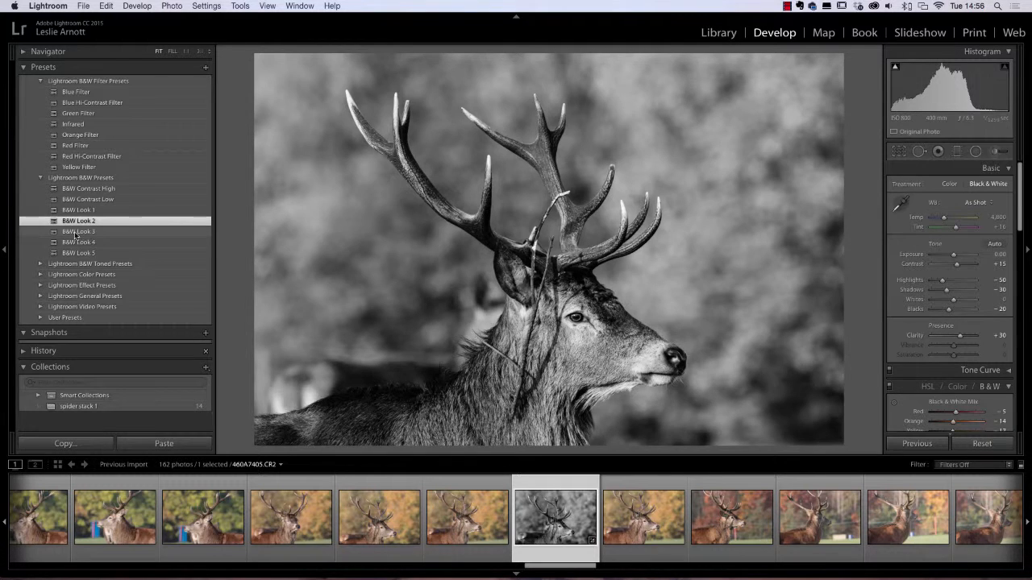
pyautogui.click(78, 232)
pyautogui.click(75, 243)
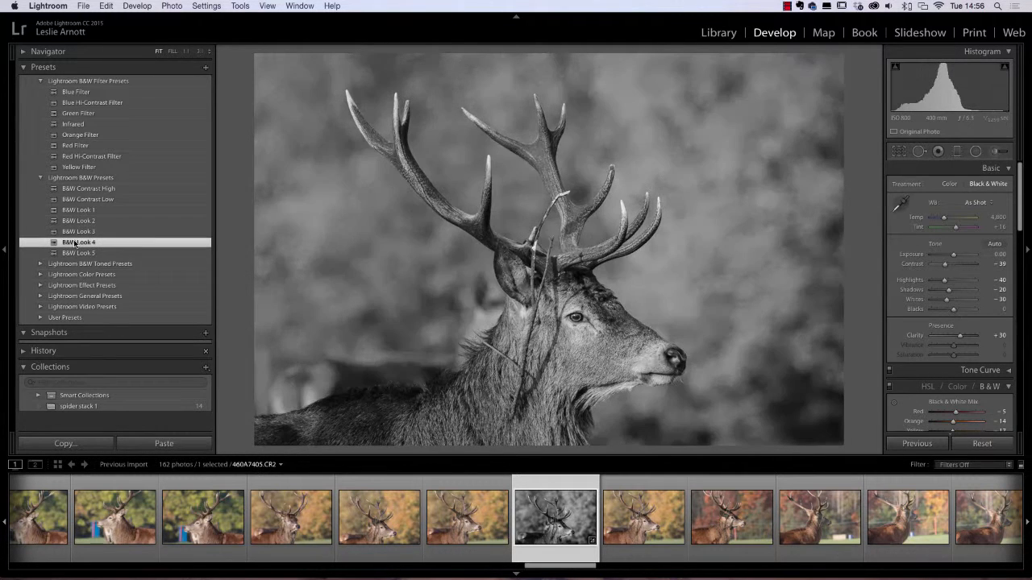
pyautogui.click(76, 254)
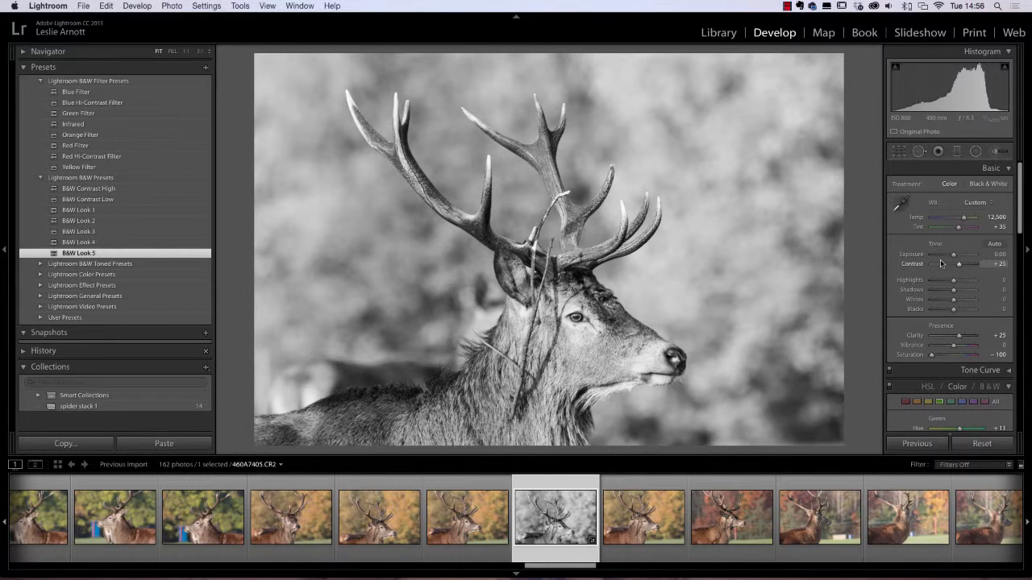
# - Reapply the B&W Contrast High preset to the stag photo and set its Whites to +20
pyautogui.click(96, 190)
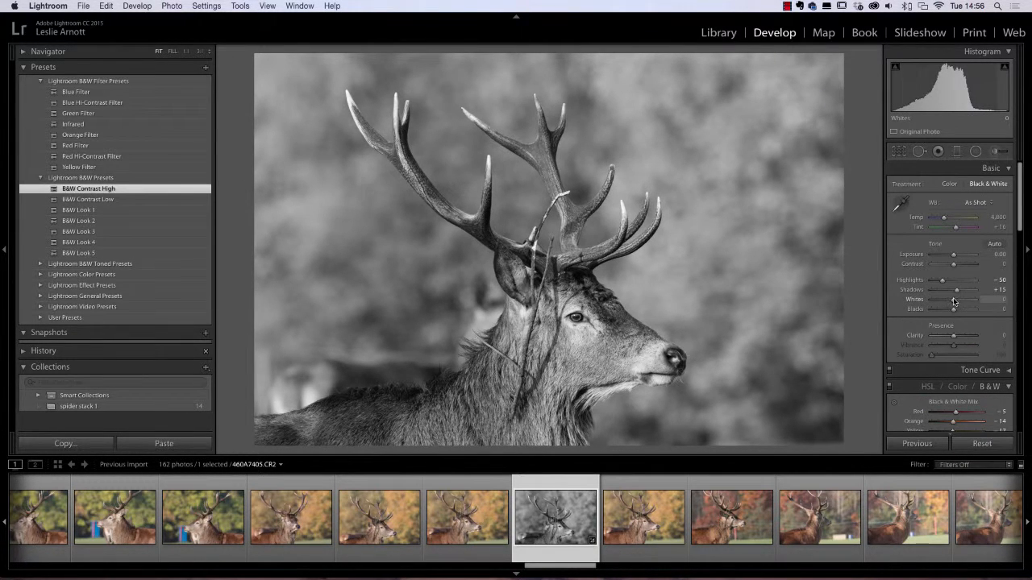
pyautogui.moveTo(954, 300); pyautogui.dragTo(959, 301)
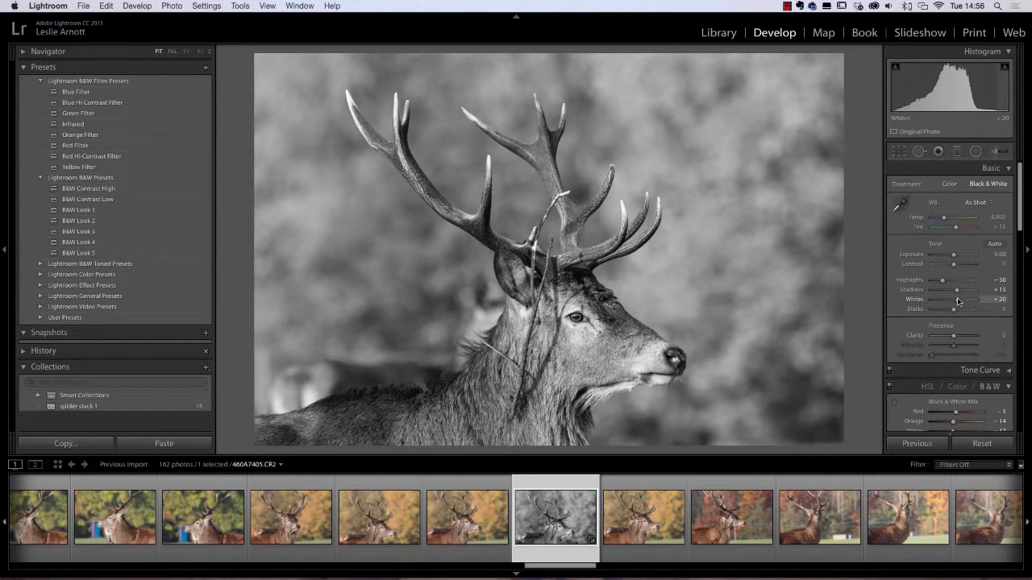